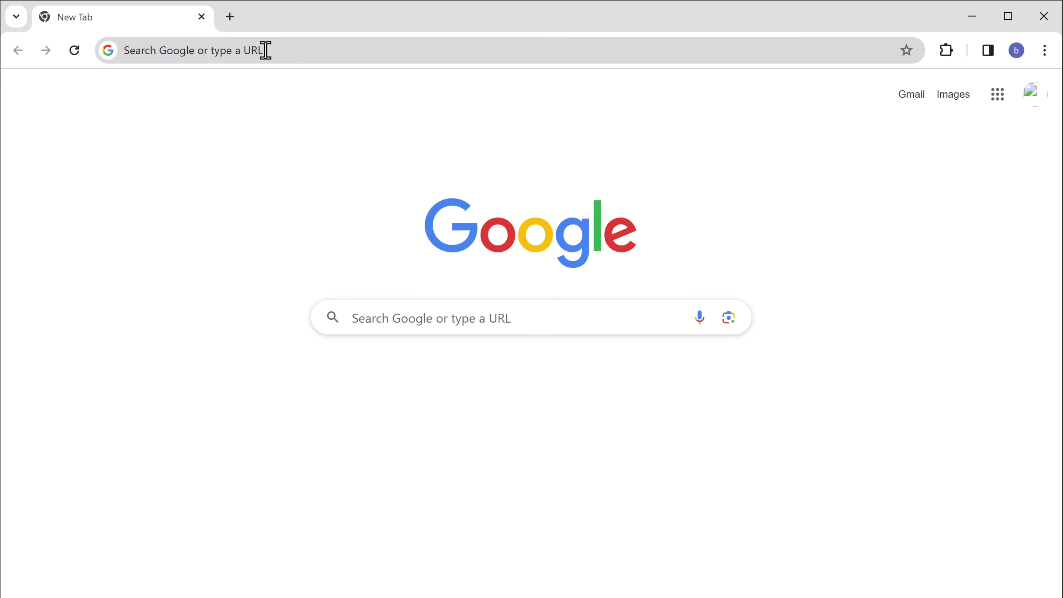
- Search Google for Google News
click(265, 50)
text(Google news)
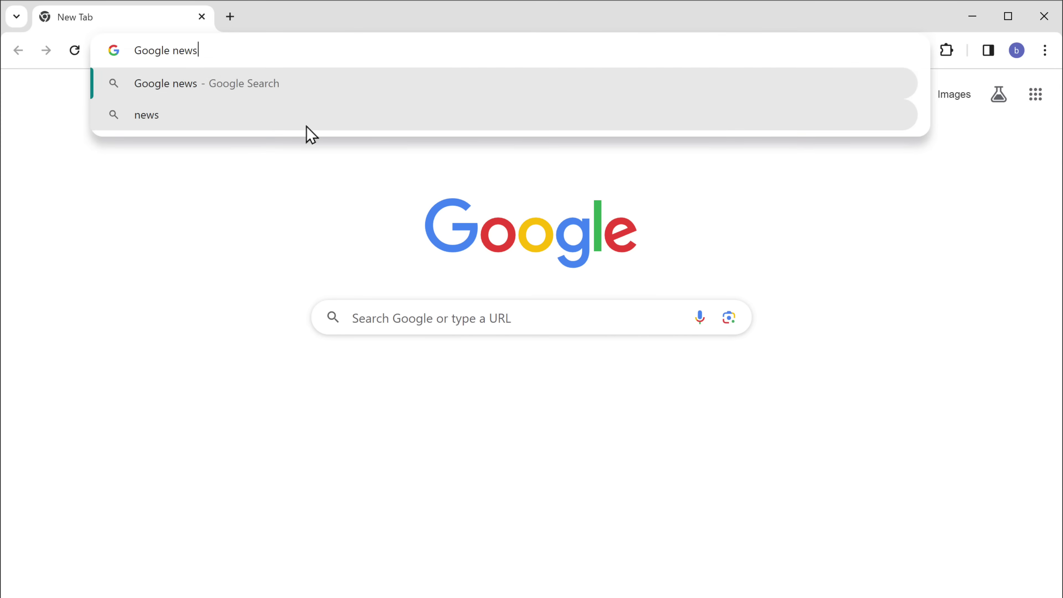
key(Return)
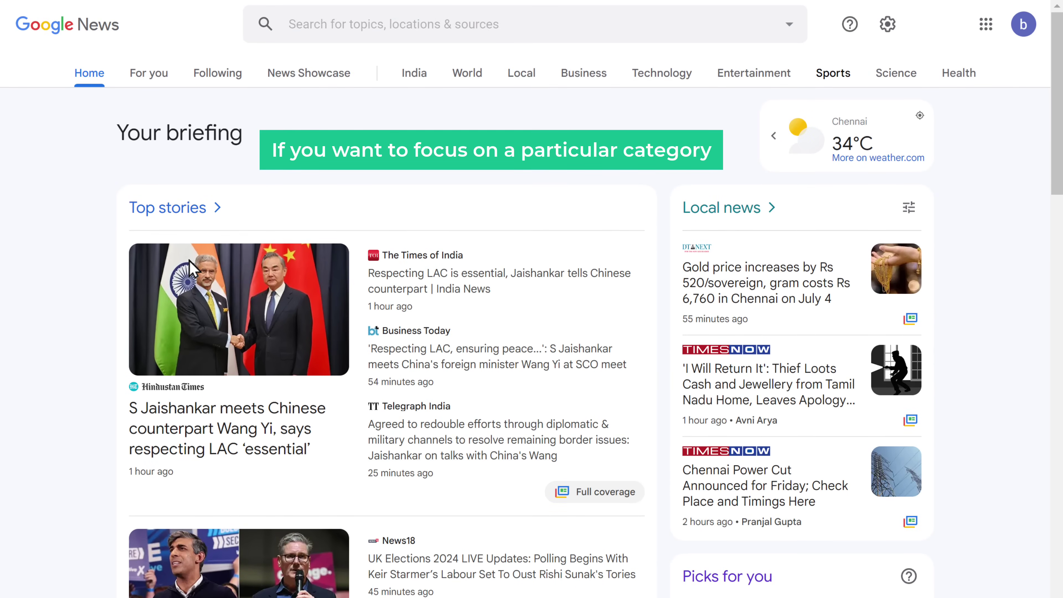
- Browse Google News' Sports and Science sections, then settle on Technology showing the Wix.com stories
click(832, 77)
click(896, 75)
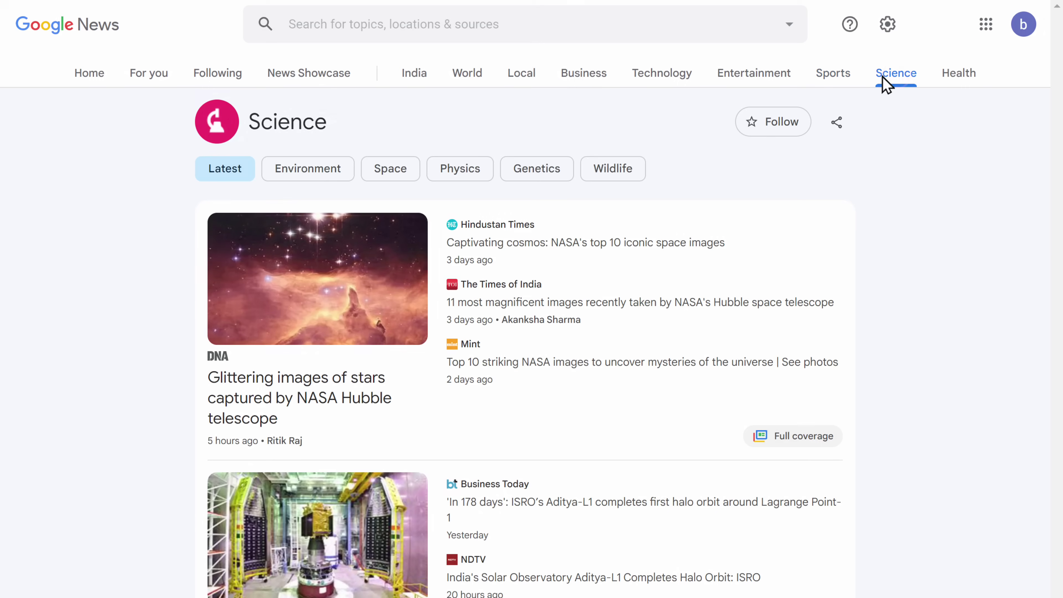
click(661, 74)
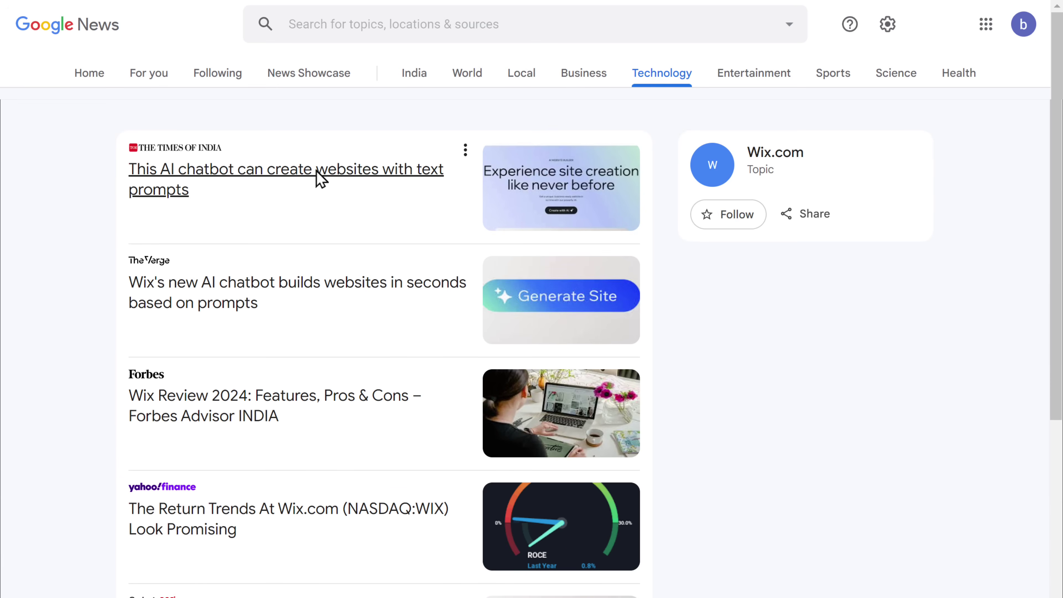
- Open the Times of India Wix AI chatbot article, open GravityWrite, and copy the article text
click(320, 178)
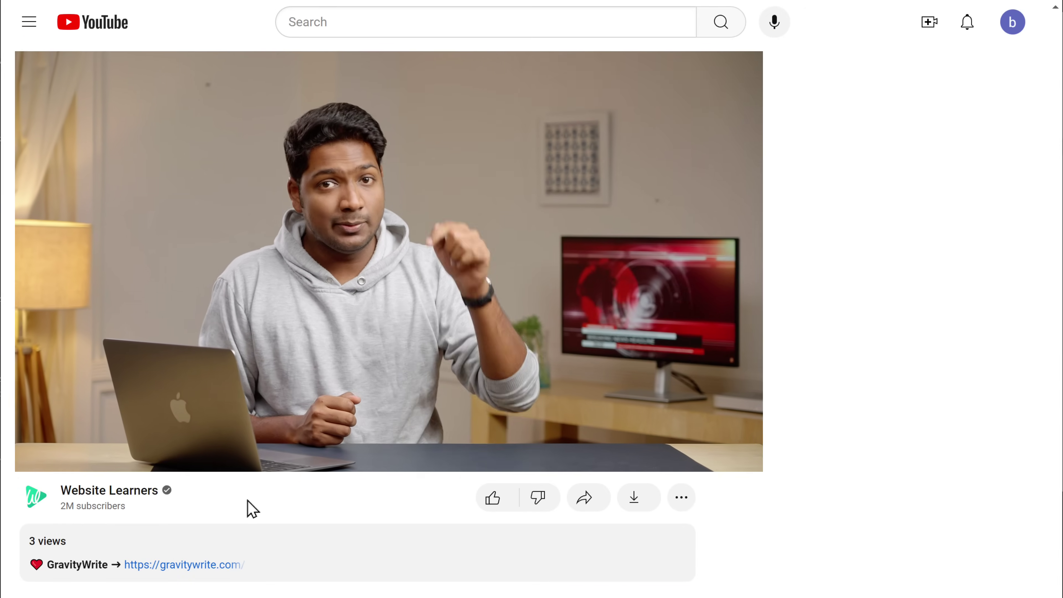
click(192, 570)
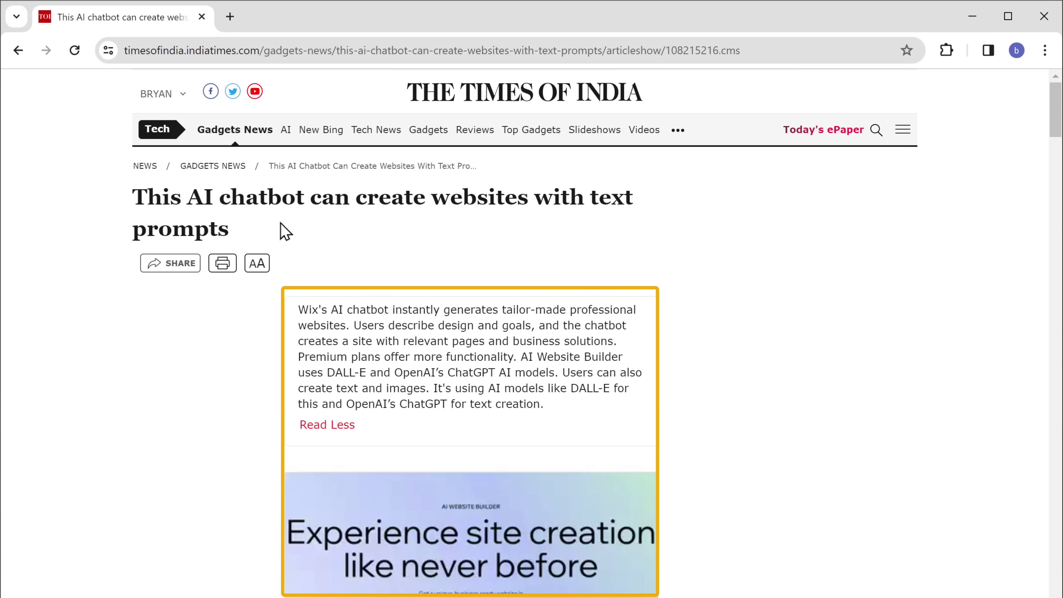
drag(298, 310, 584, 498)
right_click(527, 436)
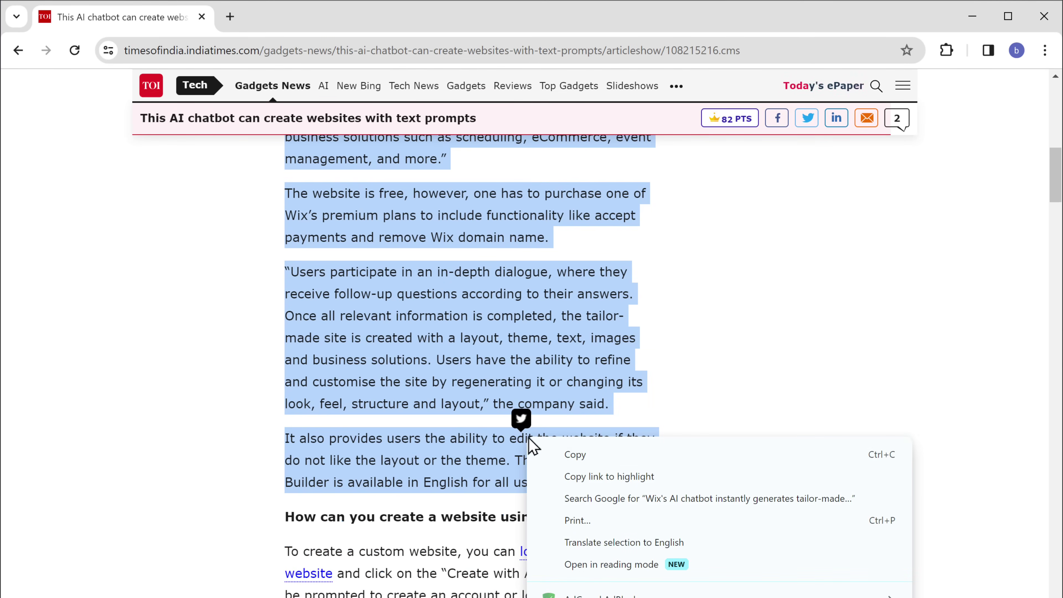
click(536, 454)
- Paste the Wix article into GravityWrite's television script tool, name the channel TechDaily, and generate the script
click(597, 456)
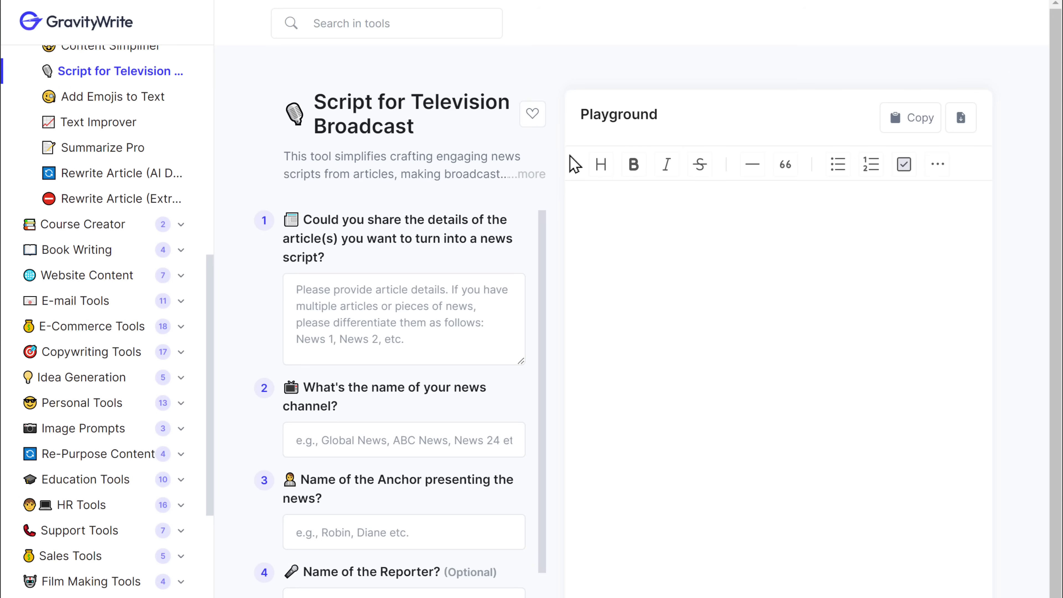
right_click(399, 324)
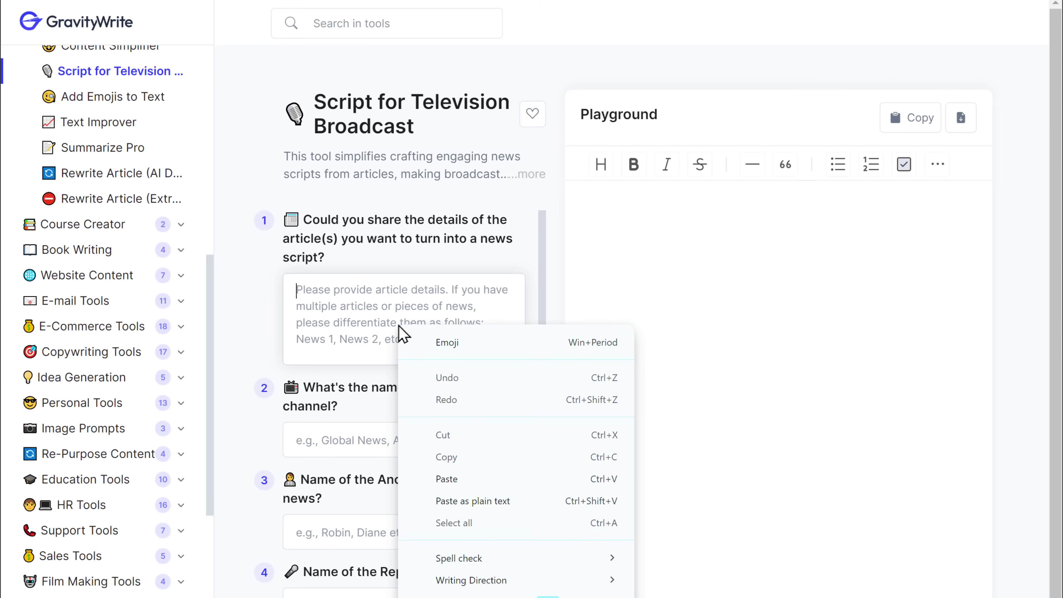
click(488, 479)
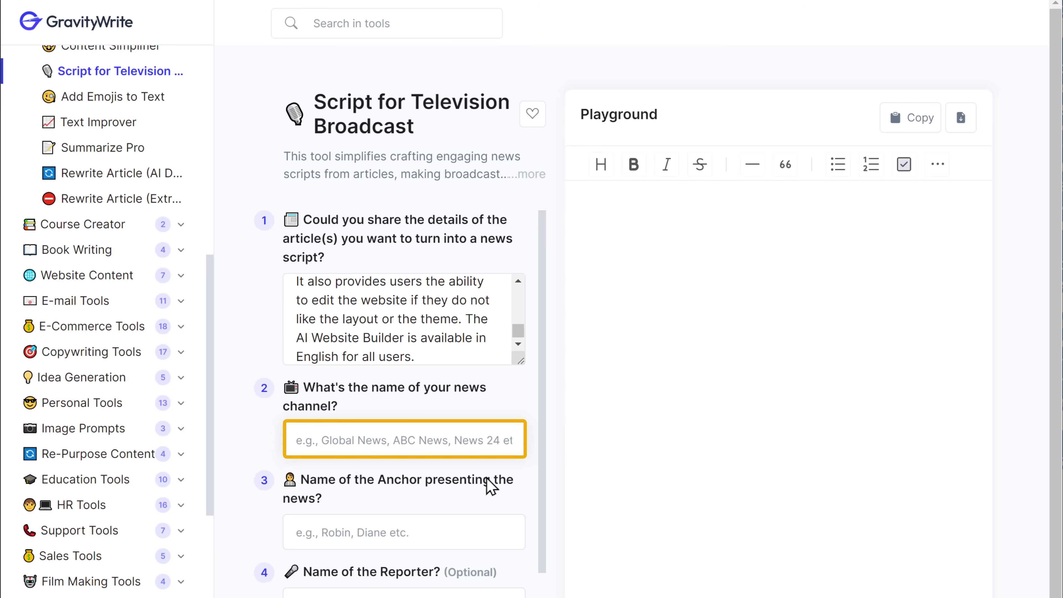
text(TechDaily news)
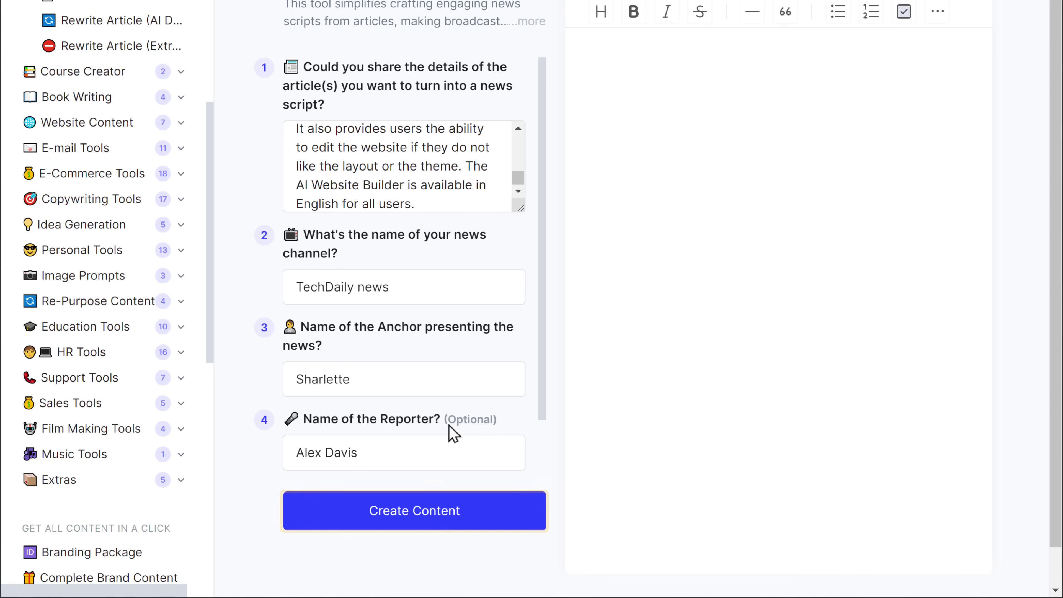
click(419, 520)
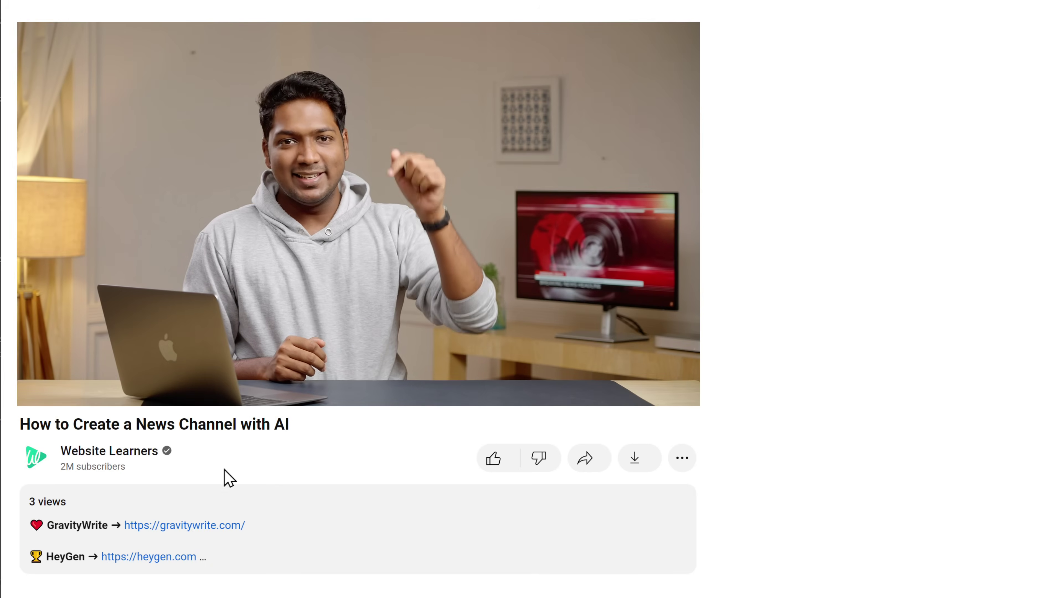
- Sign up for HeyGen on heygen.com using a Google account
click(164, 557)
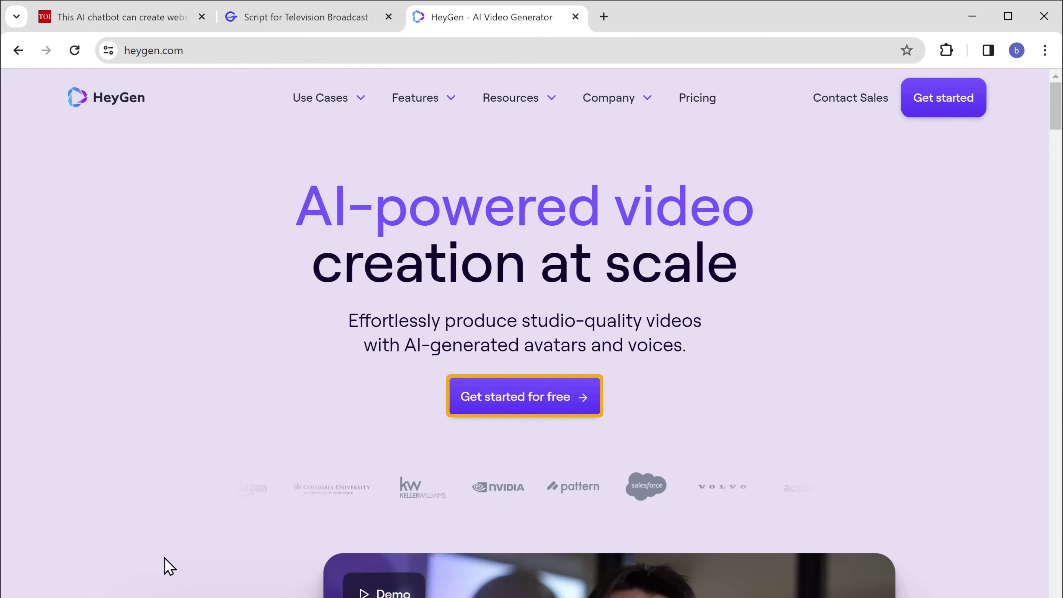
click(521, 412)
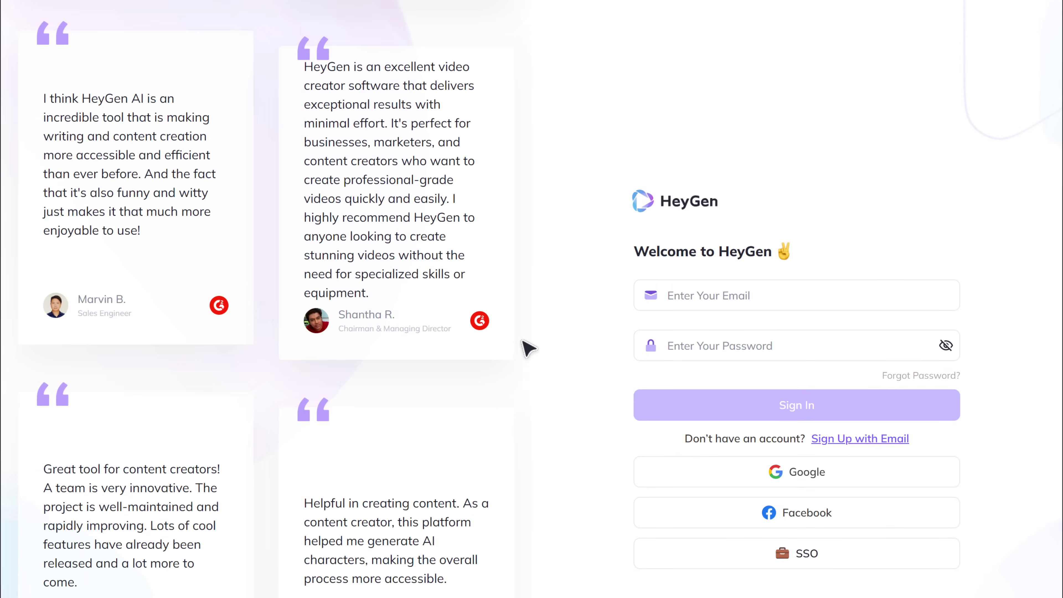
click(800, 477)
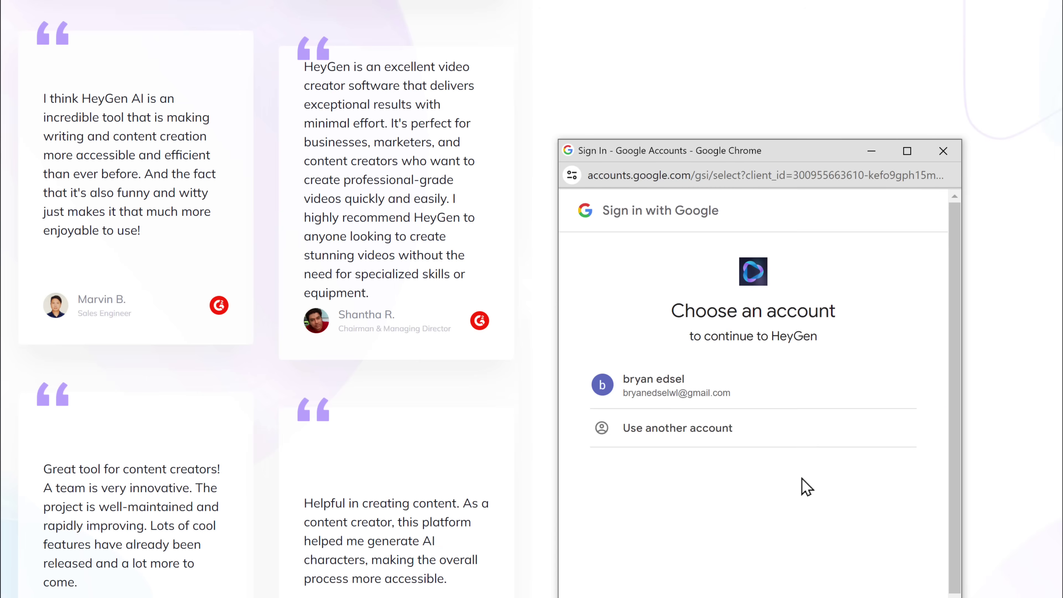
click(751, 391)
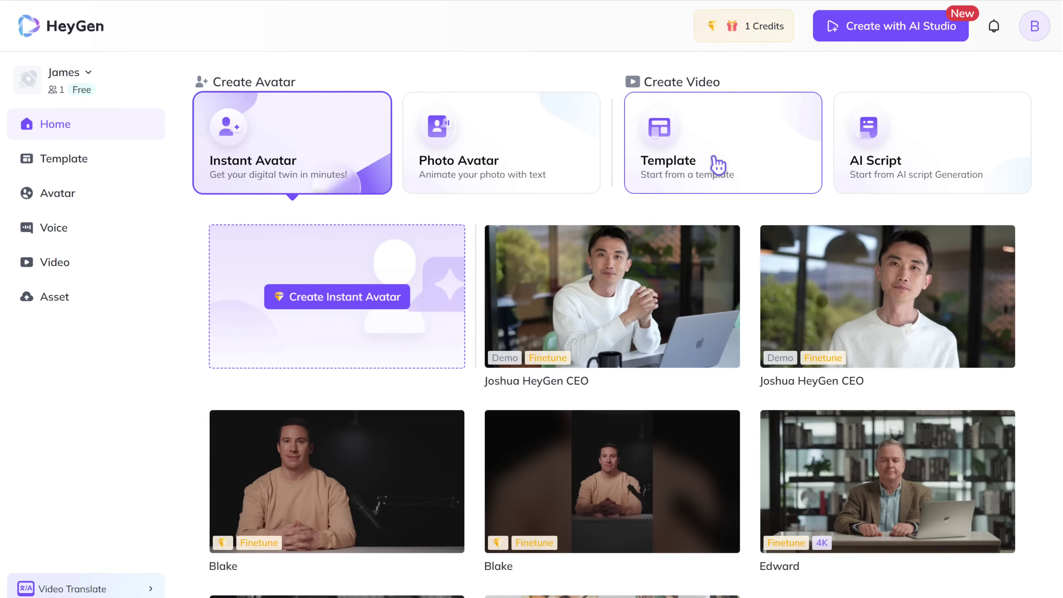
- Filter the public templates to Breaking News and preview the blue-globe Breaking News template
click(718, 165)
scroll(719, 164, down, 6)
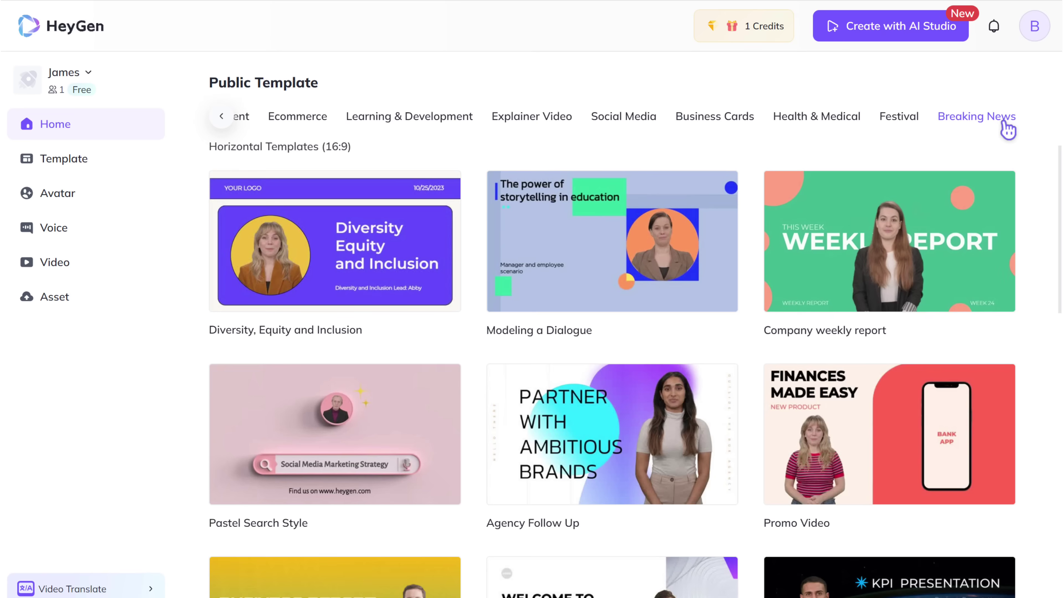
click(976, 122)
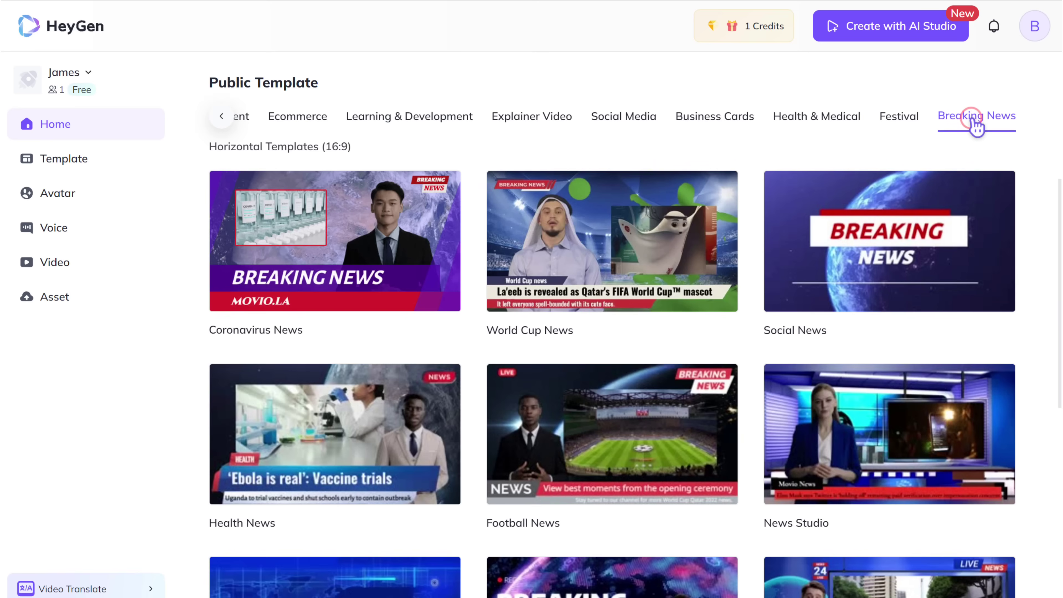
scroll(975, 126, down, 10)
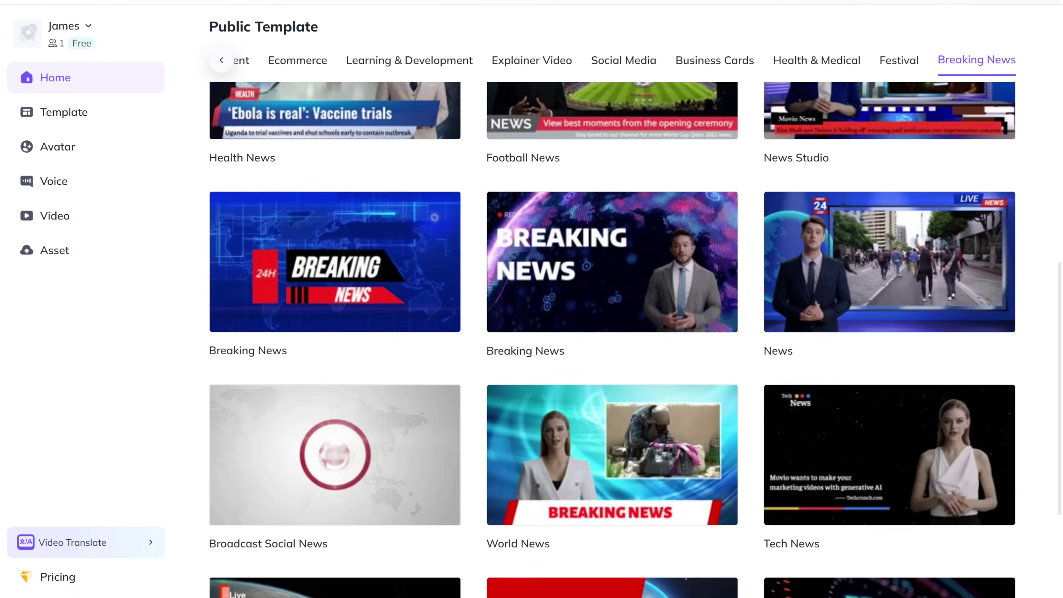
scroll(623, 276, down, 10)
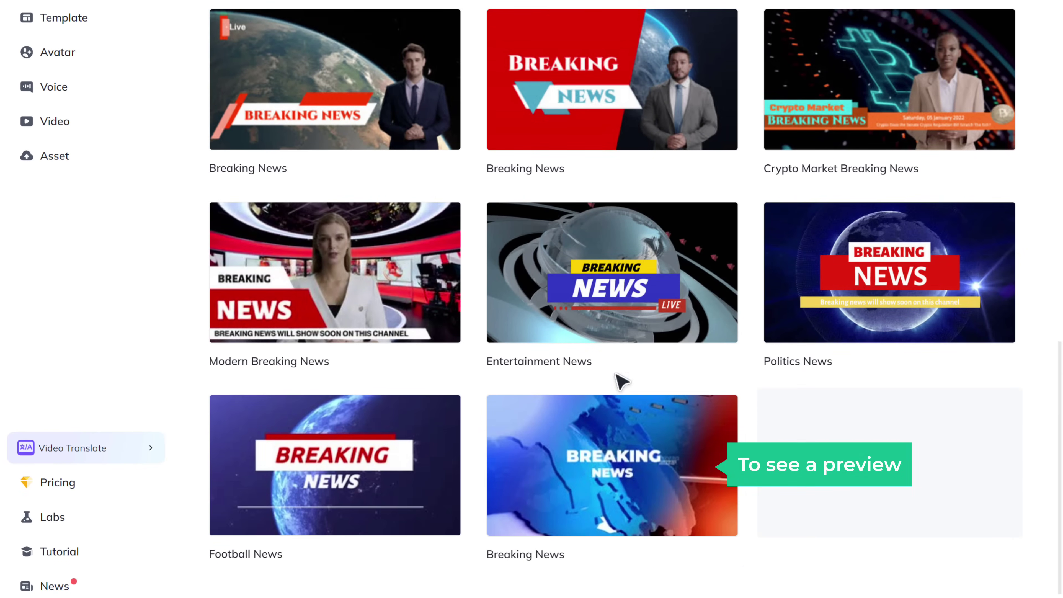
mouse_move(618, 499)
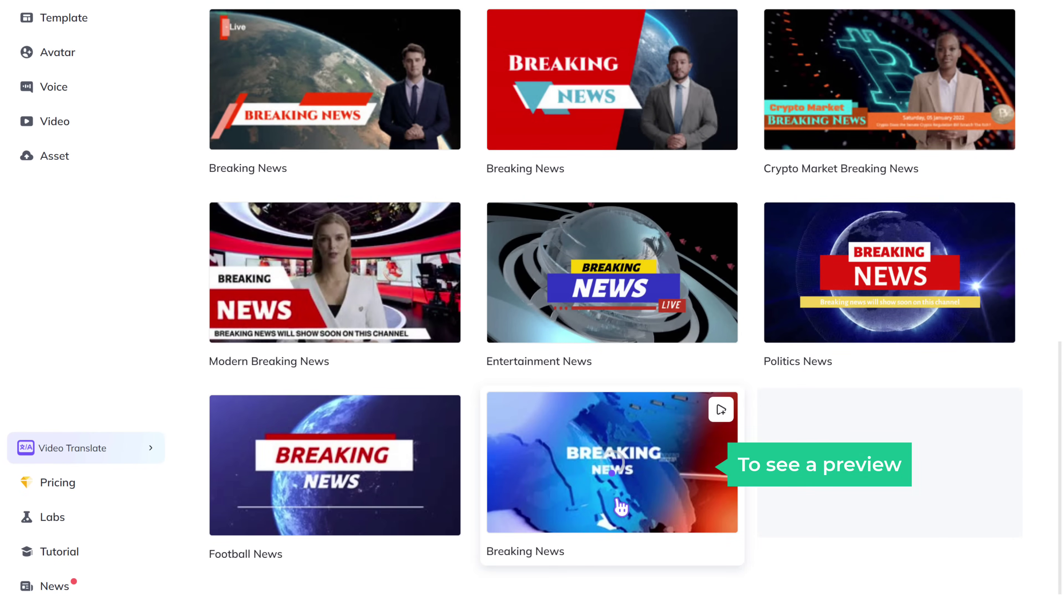
click(621, 507)
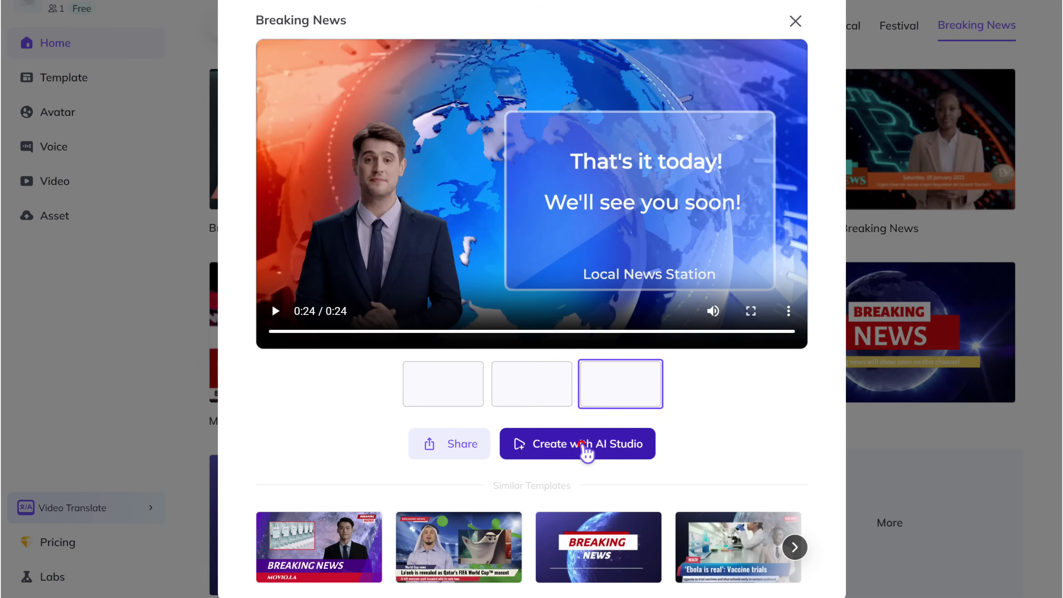
- Edit the template, replace the male anchor with an enlarged Kayla in Casual Suit avatar, and show the script
click(648, 445)
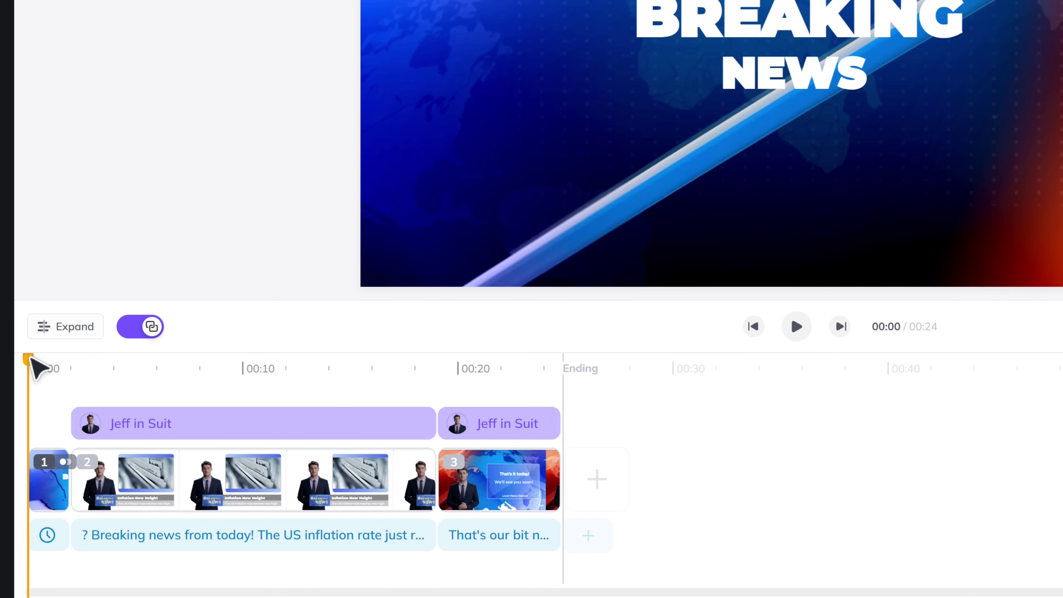
drag(29, 360, 104, 365)
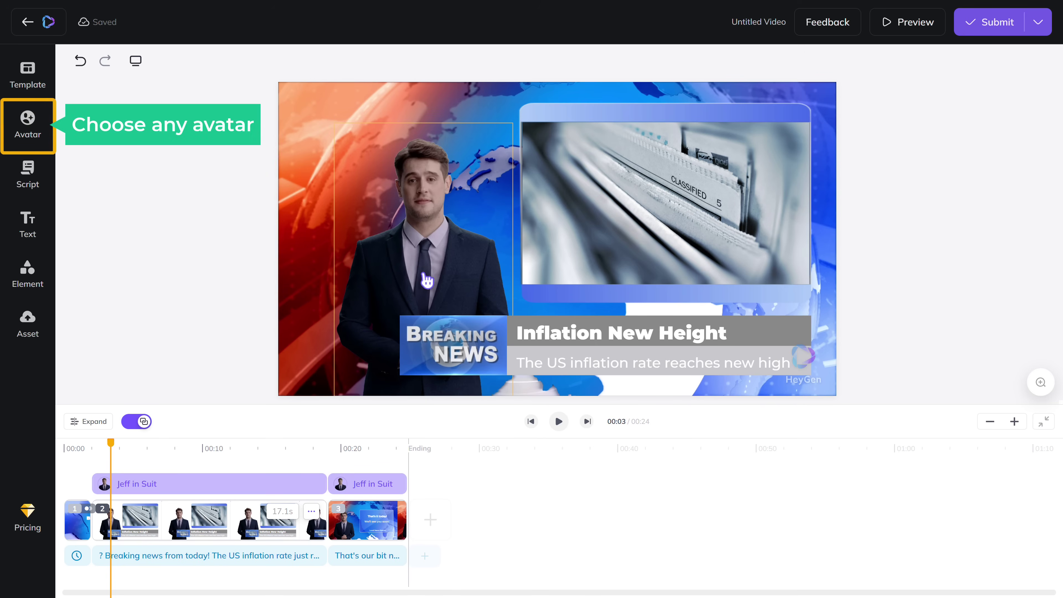
click(28, 142)
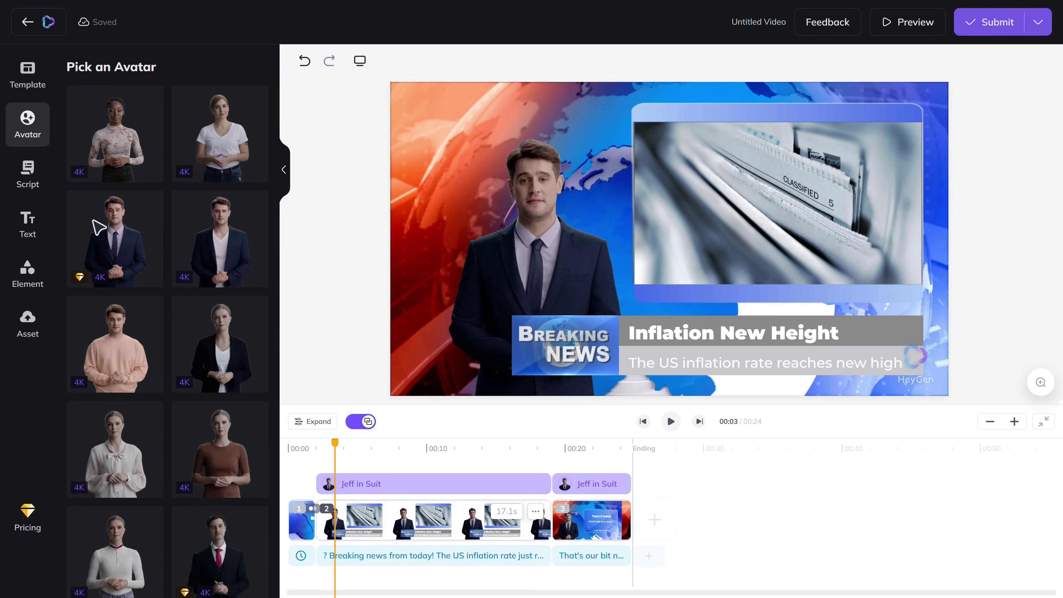
click(221, 364)
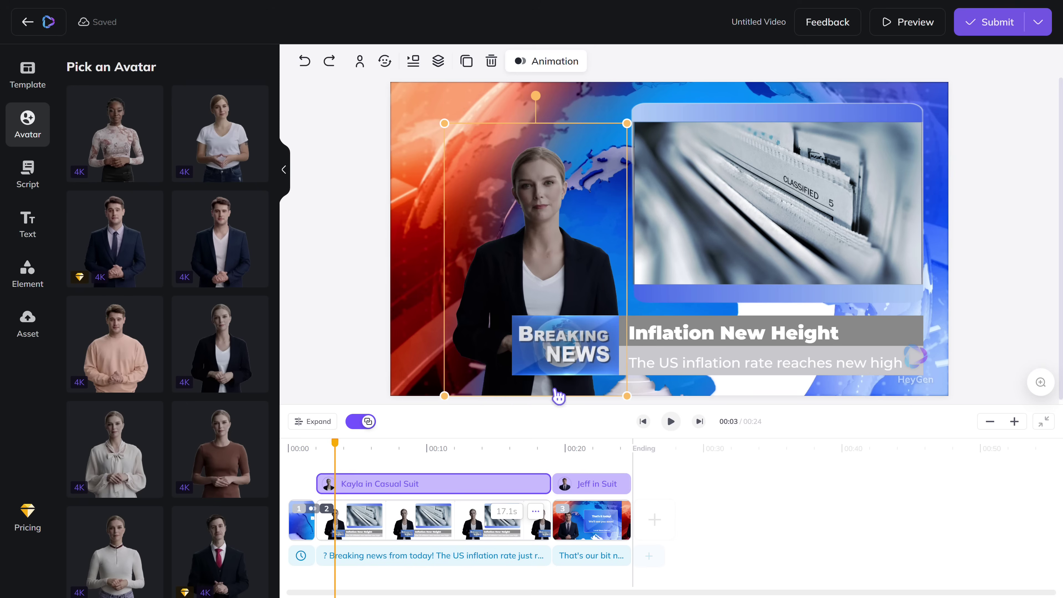
drag(627, 396, 653, 427)
drag(649, 128, 669, 108)
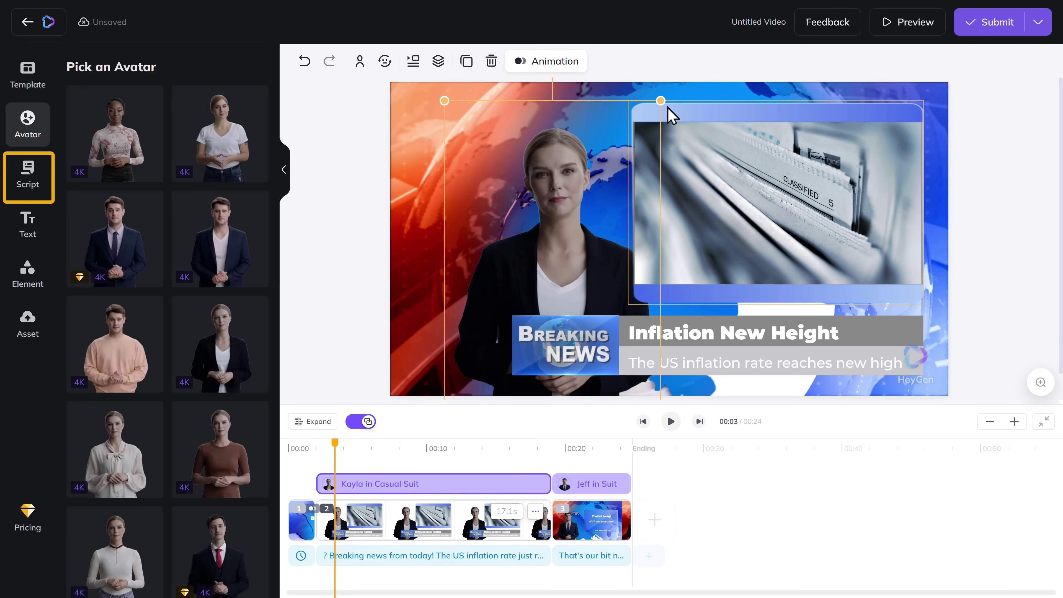
click(28, 187)
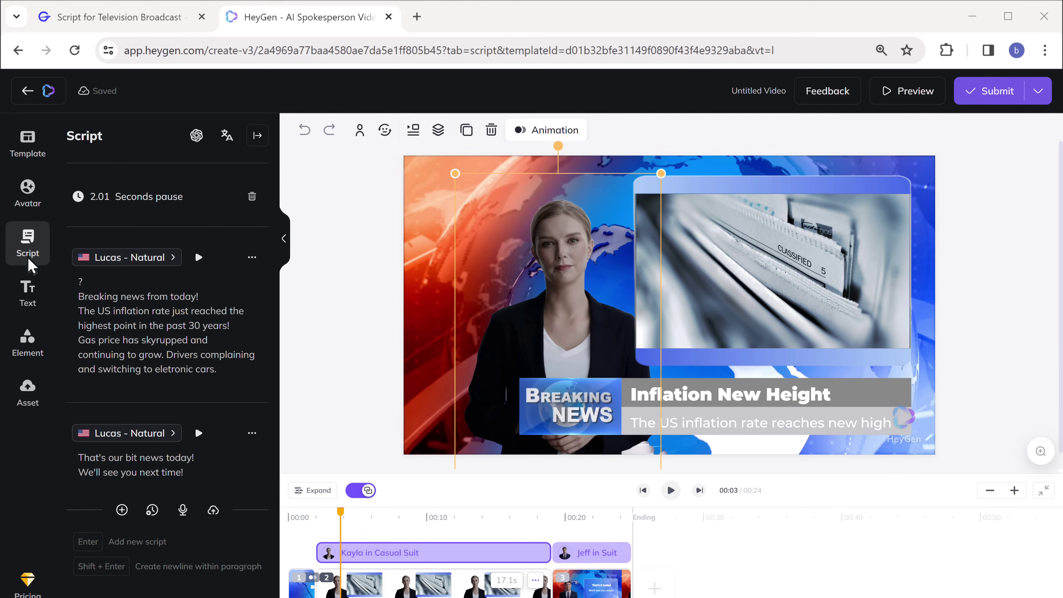
- Copy the opening TechDaily News welcome paragraph from the GravityWrite script and return to HeyGen
click(118, 26)
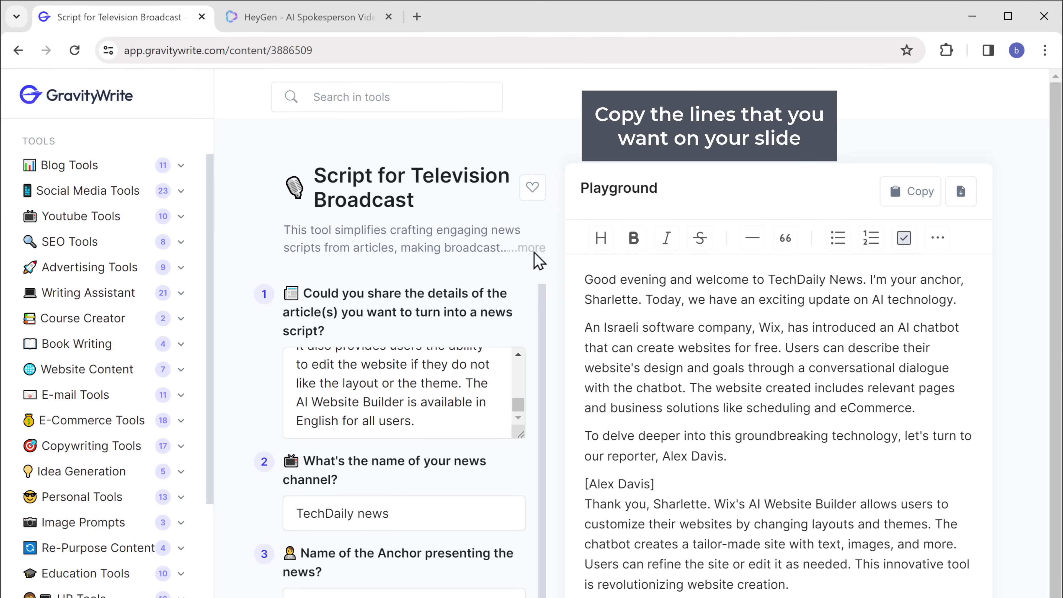
drag(586, 279, 966, 312)
right_click(744, 297)
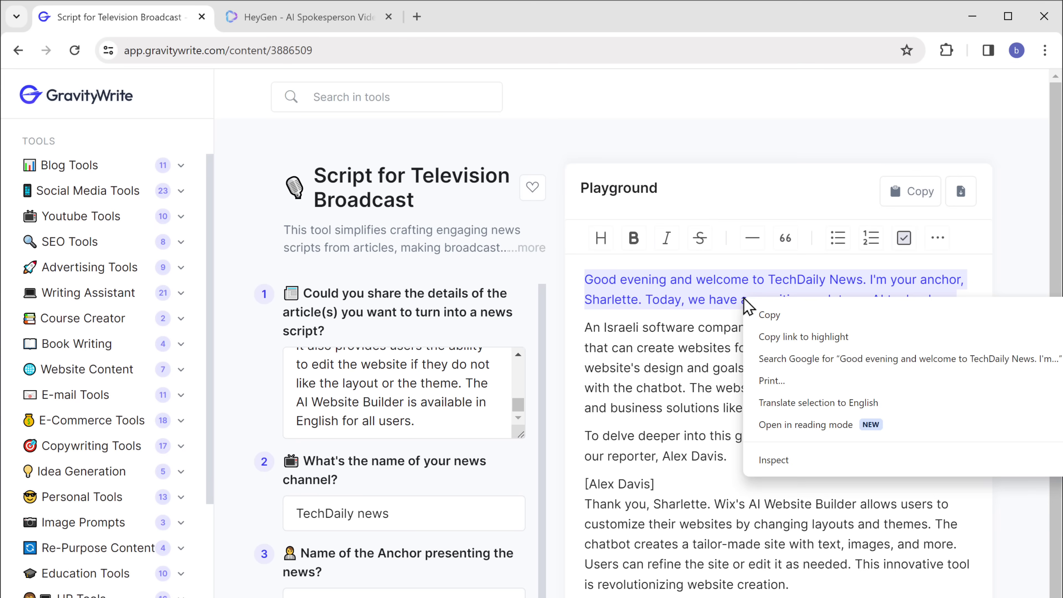
click(789, 314)
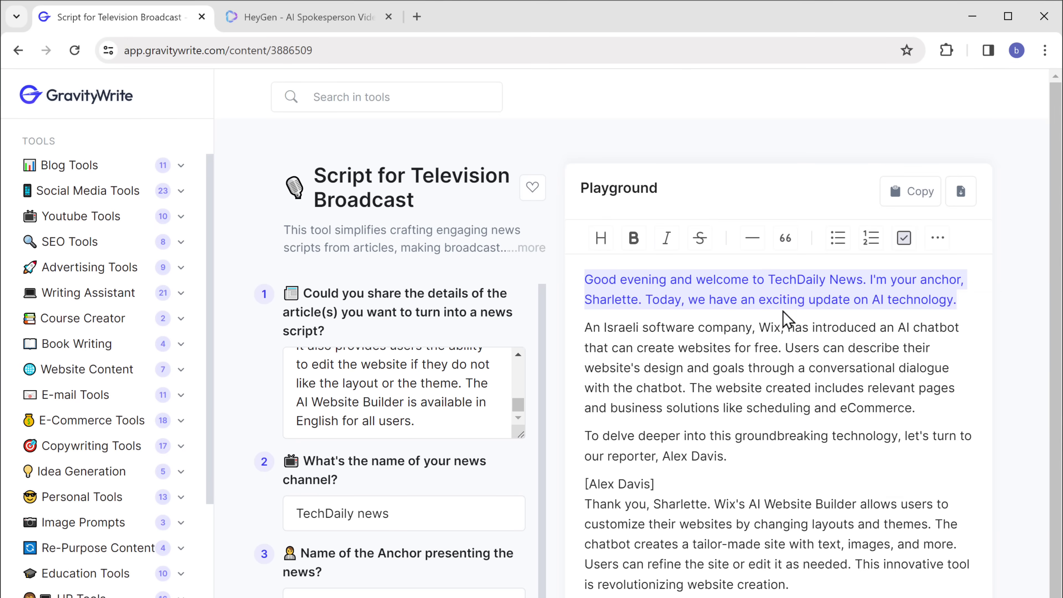
click(309, 21)
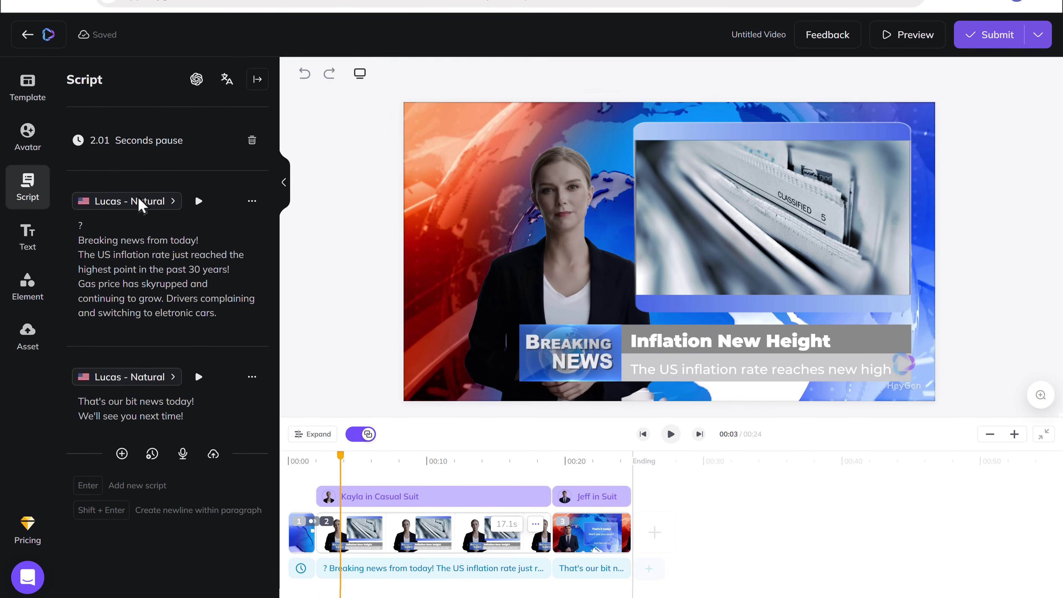
- Replace the first script block's inflation lines with the TechDaily welcome paragraph and preview it
click(111, 298)
key(ctrl+a)
key(BackSpace)
right_click(109, 229)
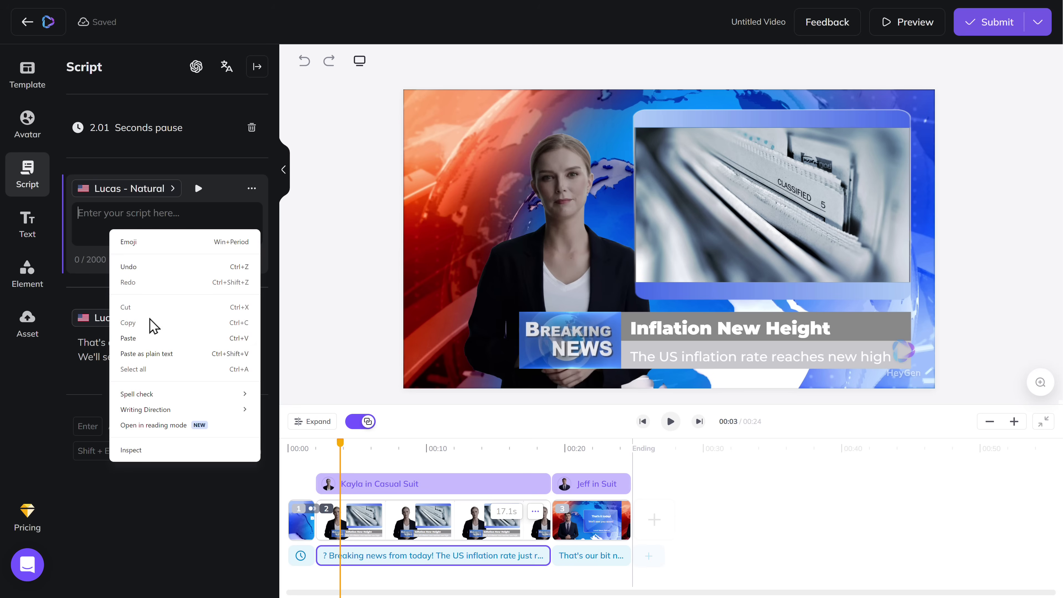
click(160, 339)
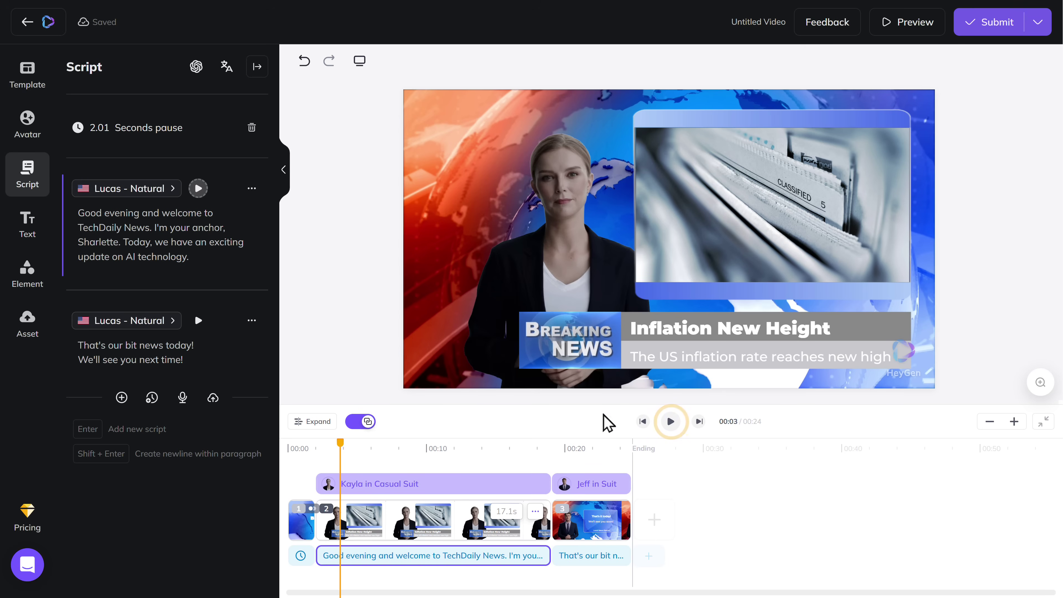
click(670, 422)
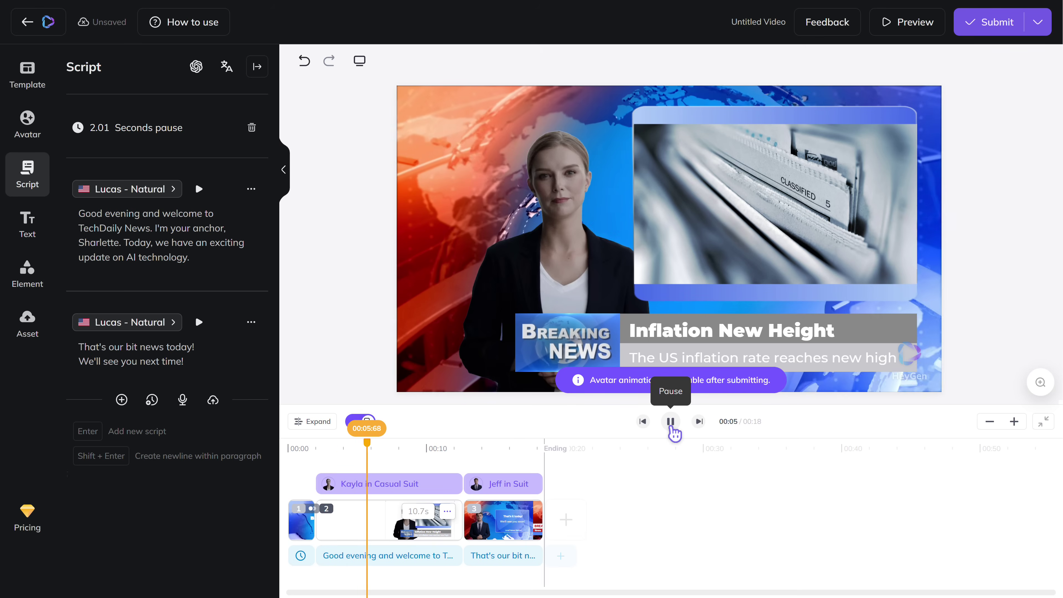
click(670, 422)
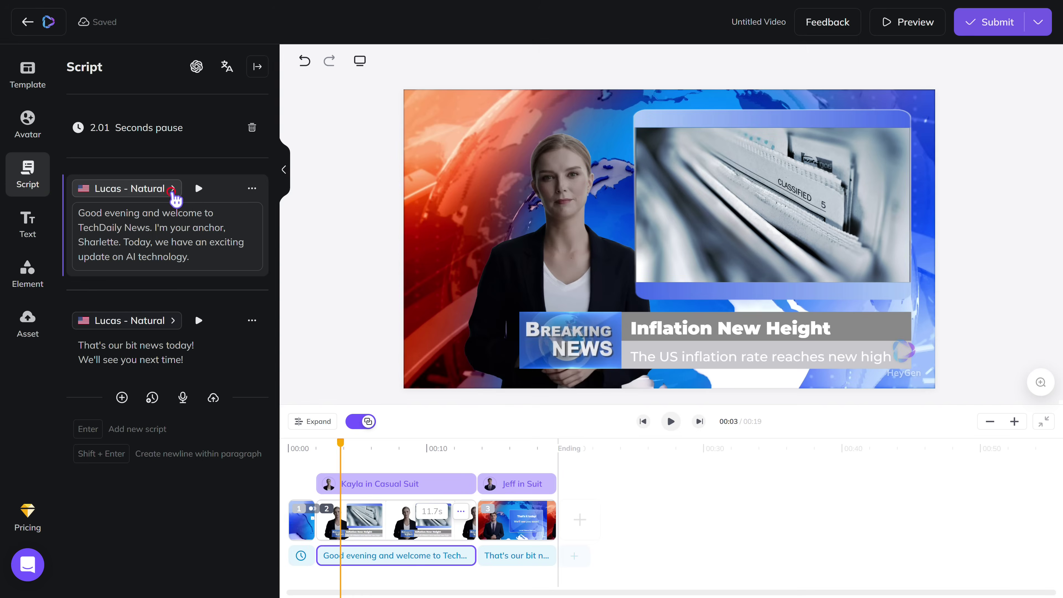
- Switch the first block's voice from Lucas - Natural to Emma - Newscaster and play the video
click(173, 190)
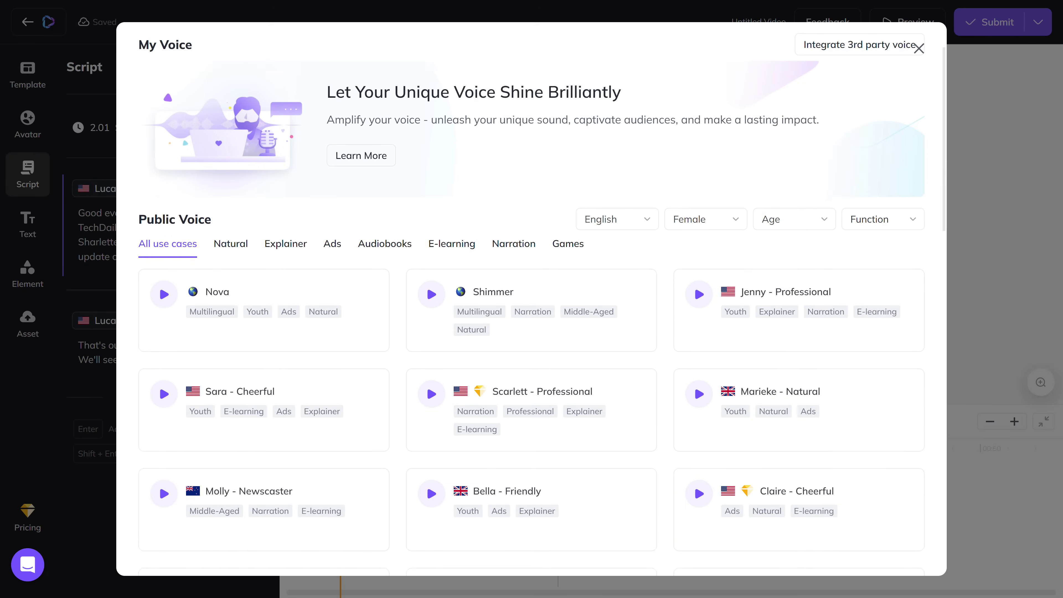
scroll(712, 365, down, 5)
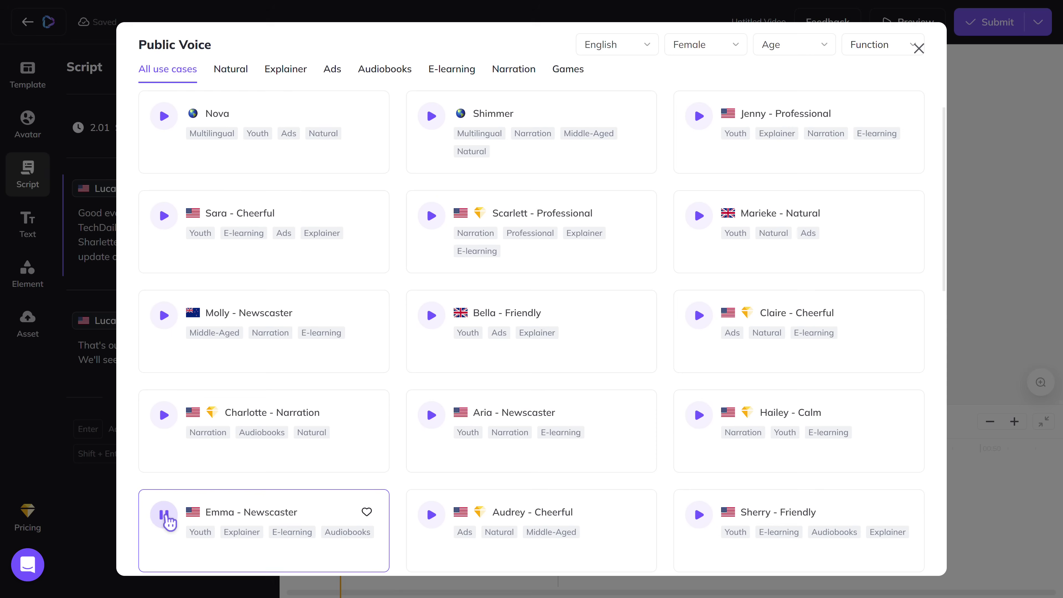
click(247, 527)
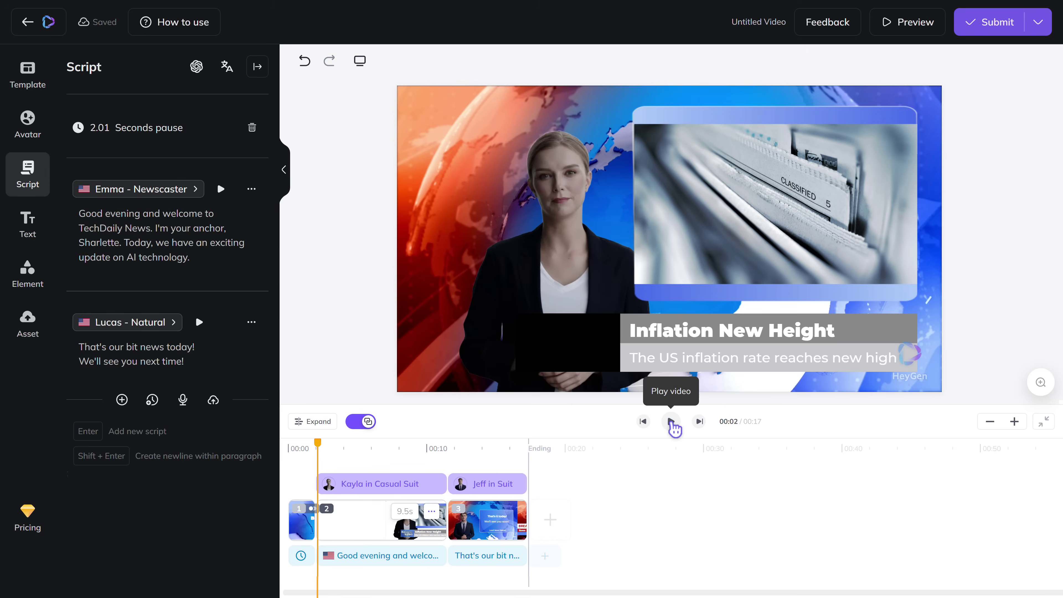
click(672, 424)
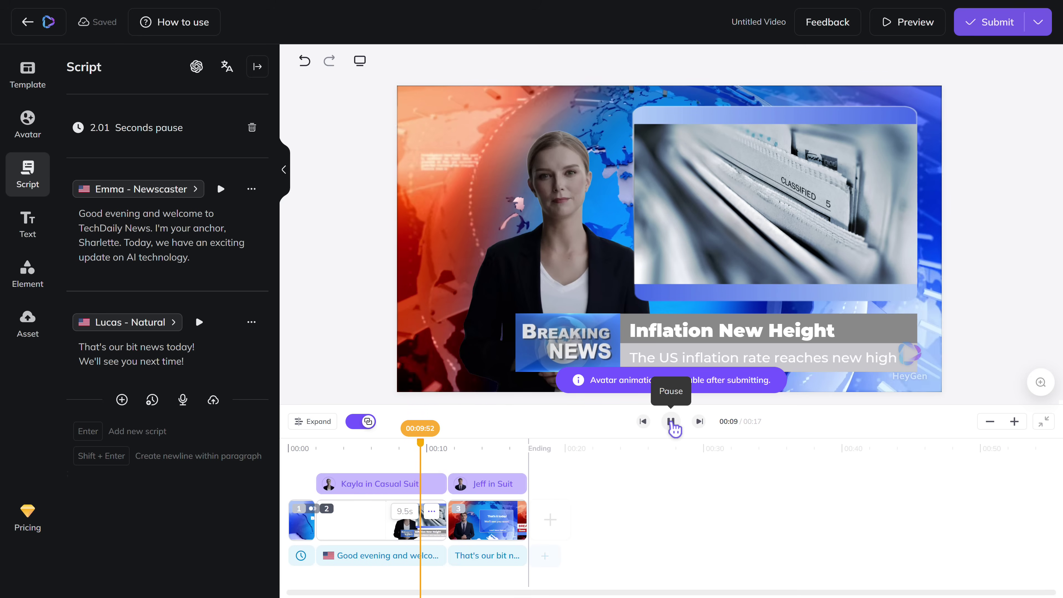
- Pause playback, delete the newspaper image from the monitor, and open the Asset library
click(672, 422)
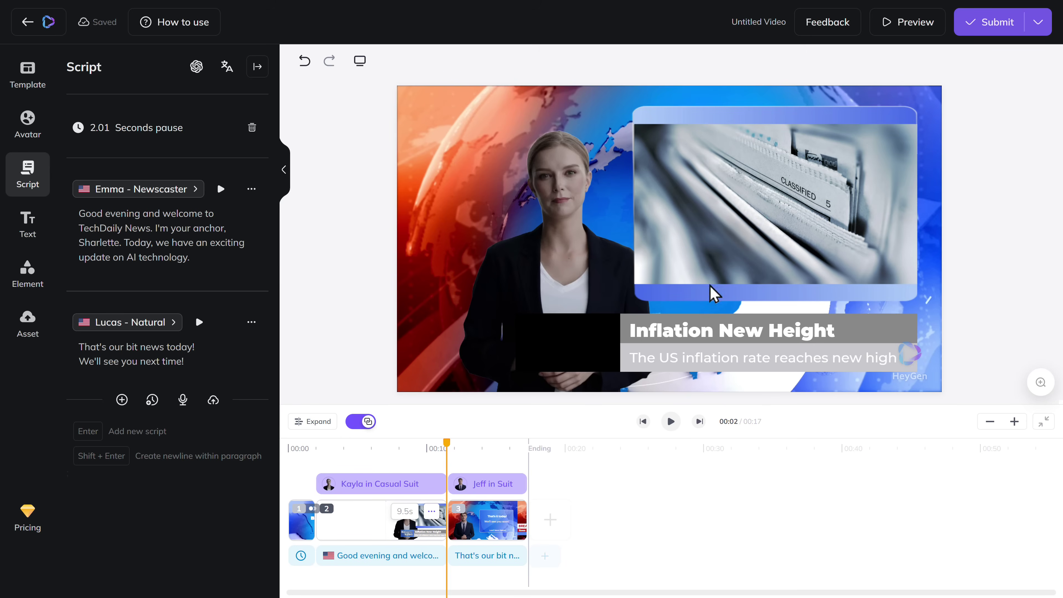
click(732, 215)
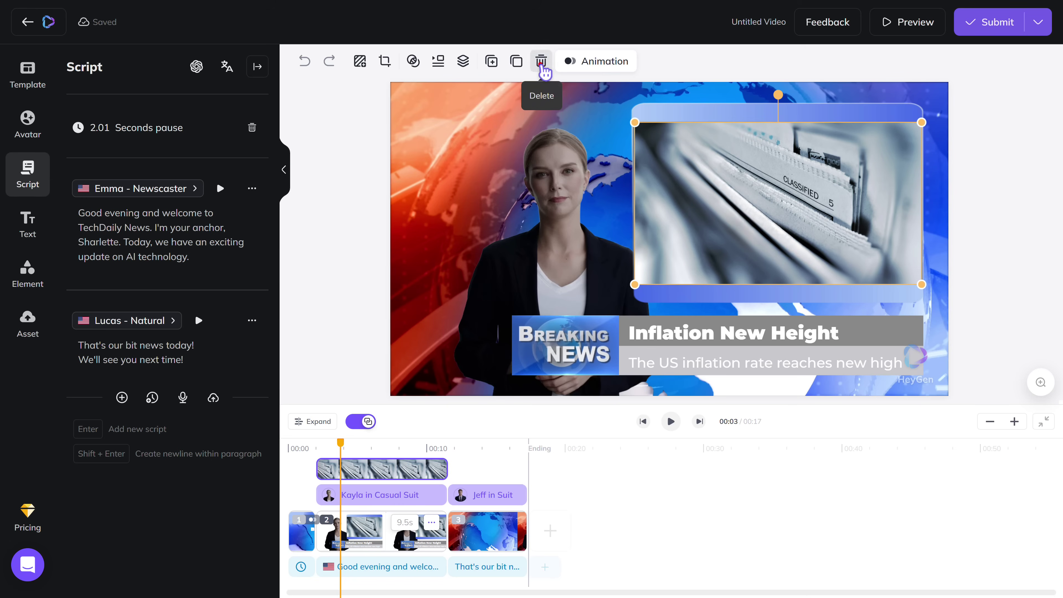
click(541, 63)
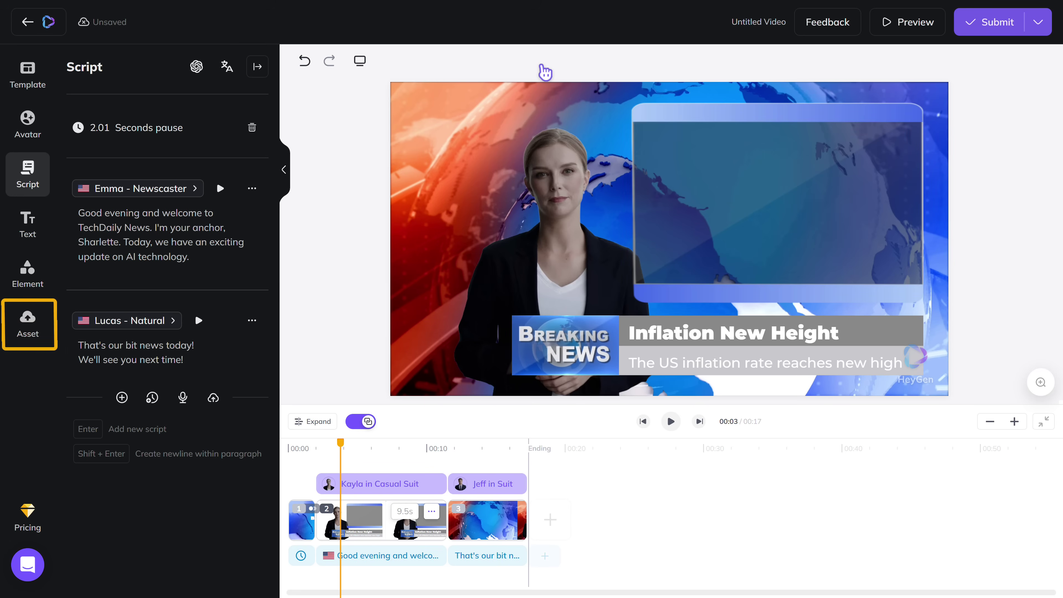
click(28, 345)
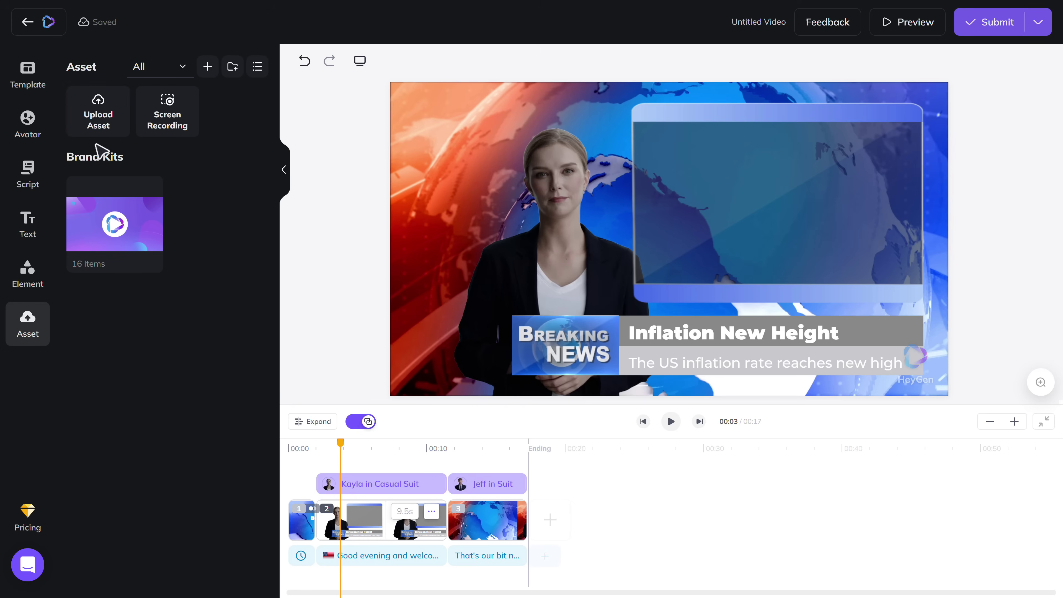
- Upload WIX.mp4 from the computer into the HeyGen assets
click(100, 130)
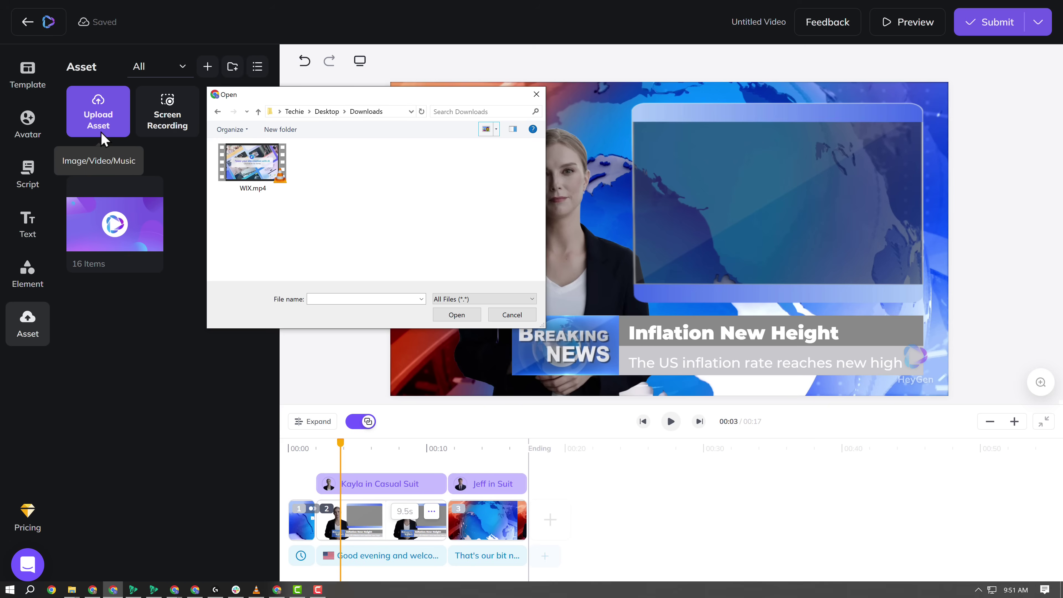
click(249, 169)
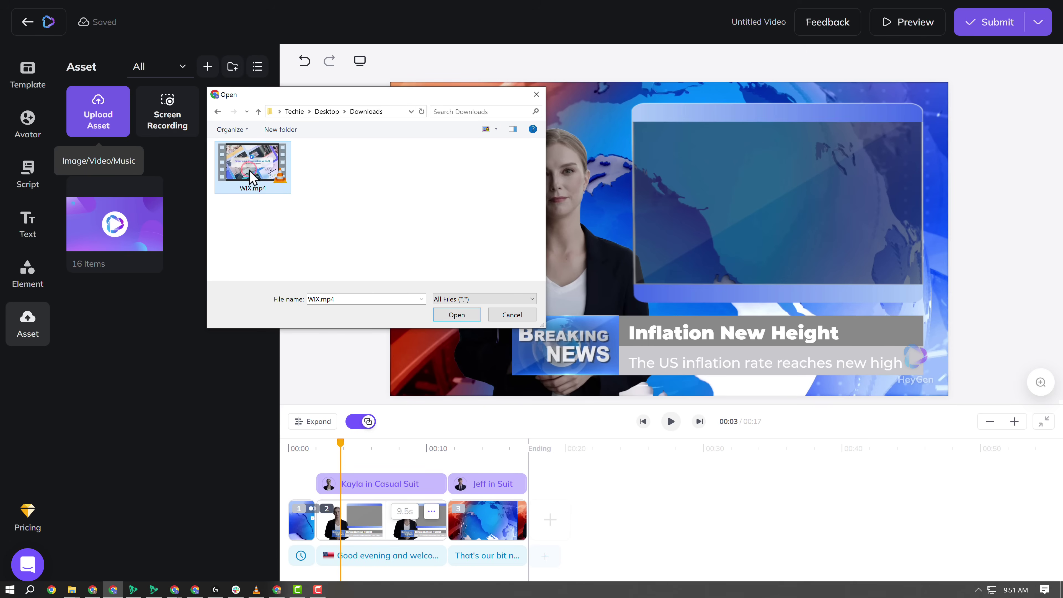
click(457, 314)
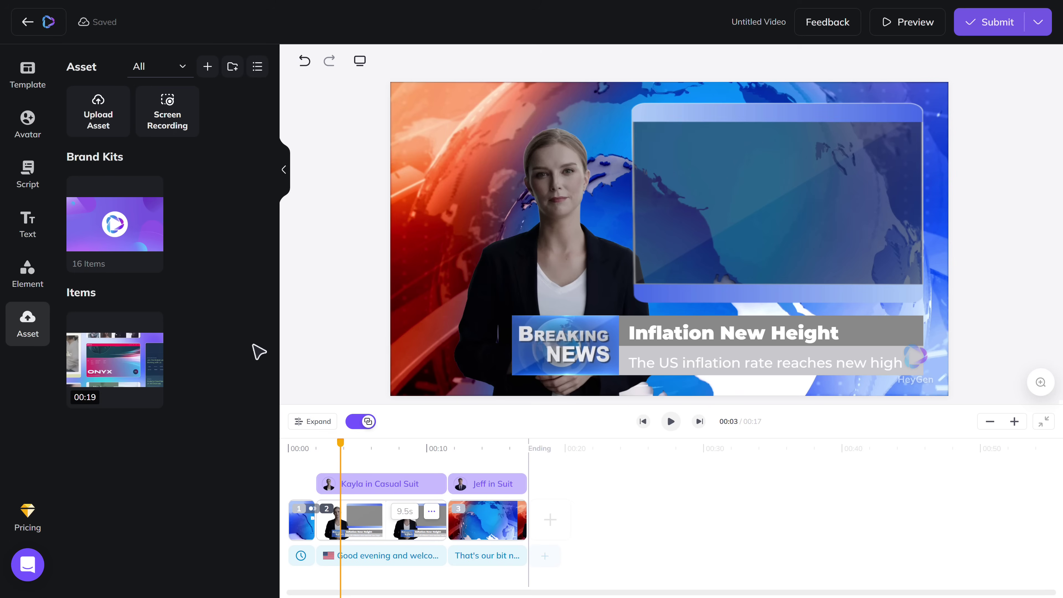
- Add the WIX clip to the scene and fit it inside the upper-right monitor frame
click(120, 374)
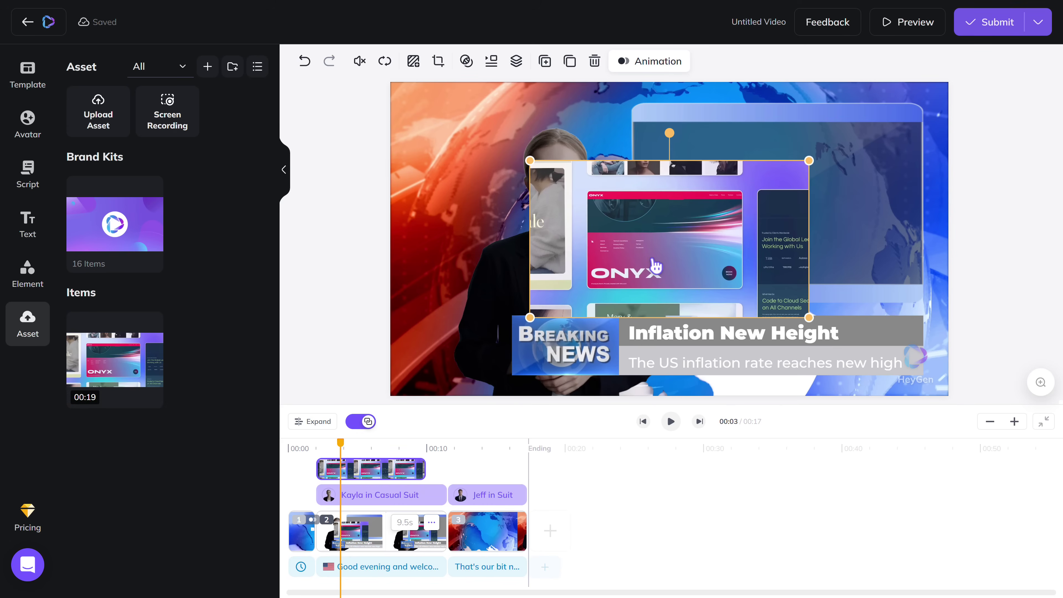
drag(656, 267, 753, 234)
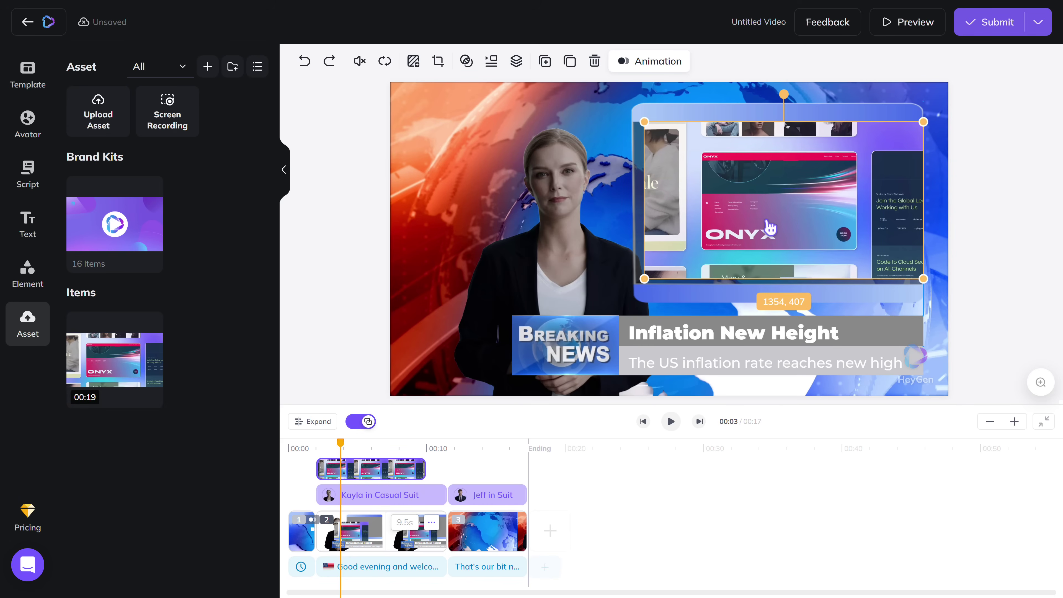
drag(644, 278, 634, 285)
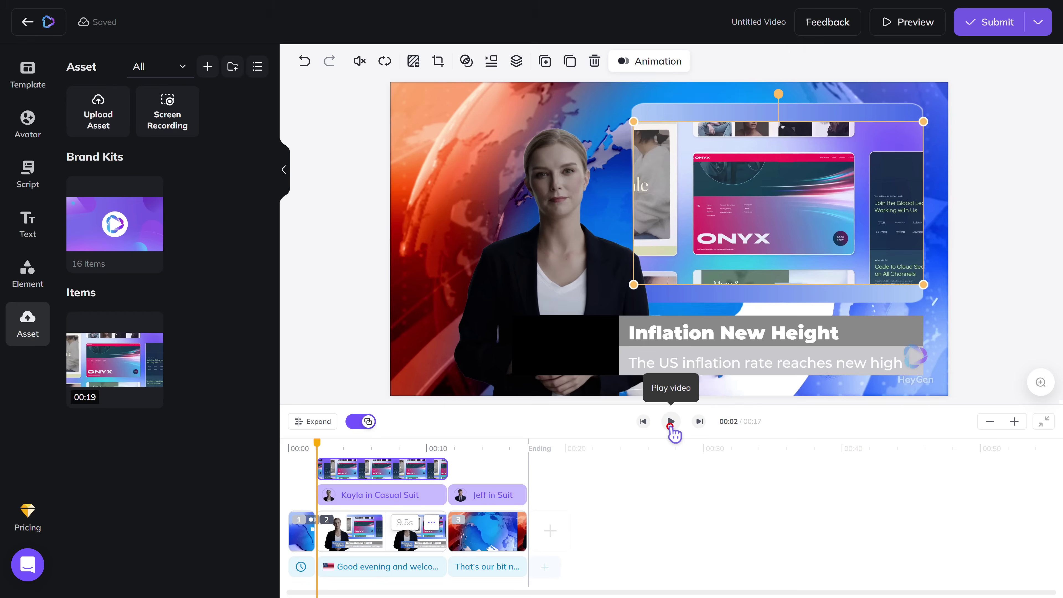
click(670, 422)
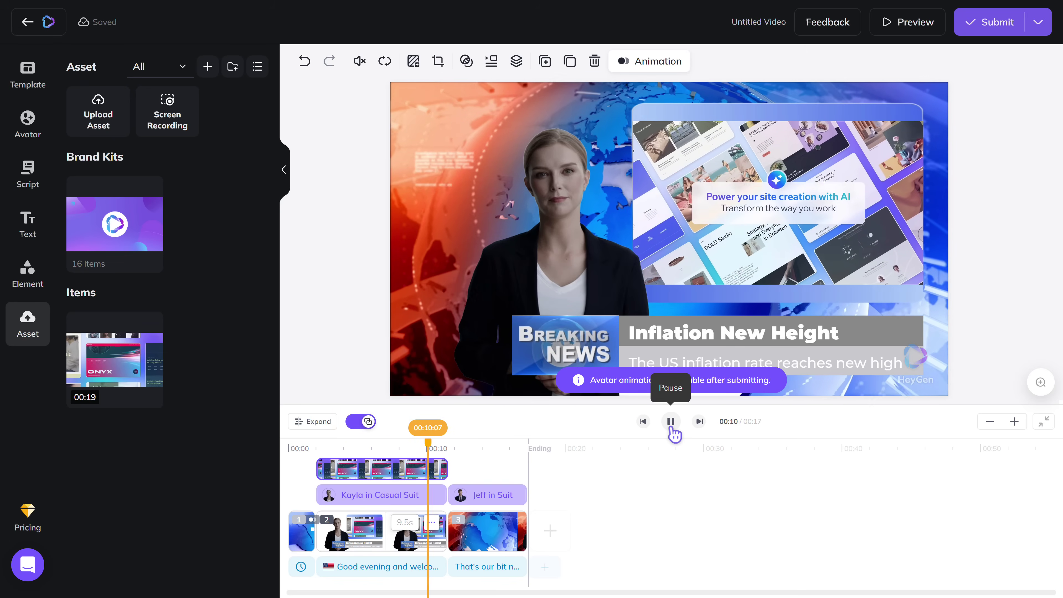
click(671, 422)
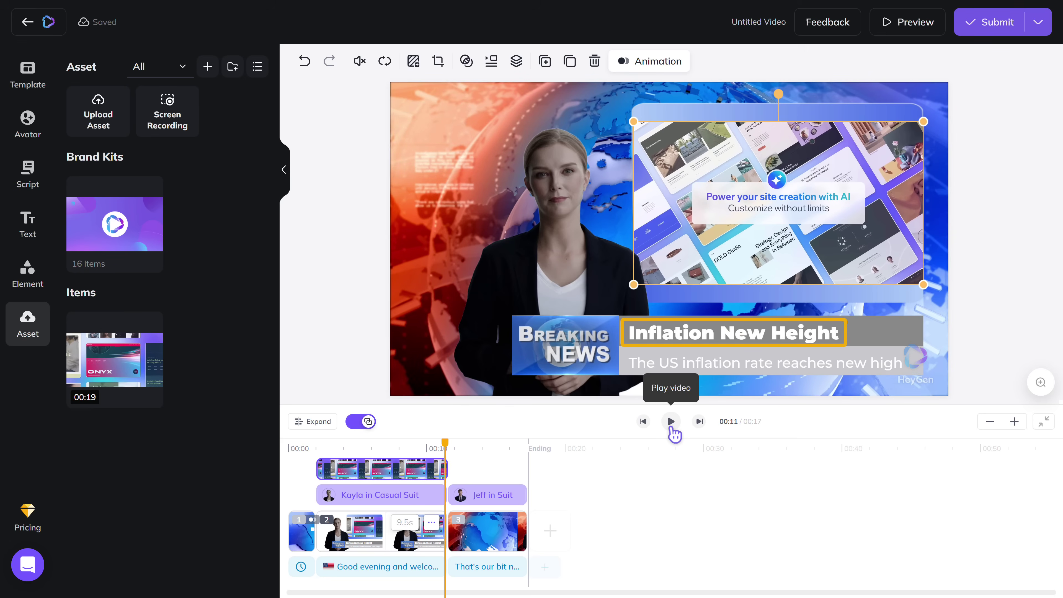
- Change the headline text to 'Wix's New AI Chatbot' and colour it blue
click(697, 338)
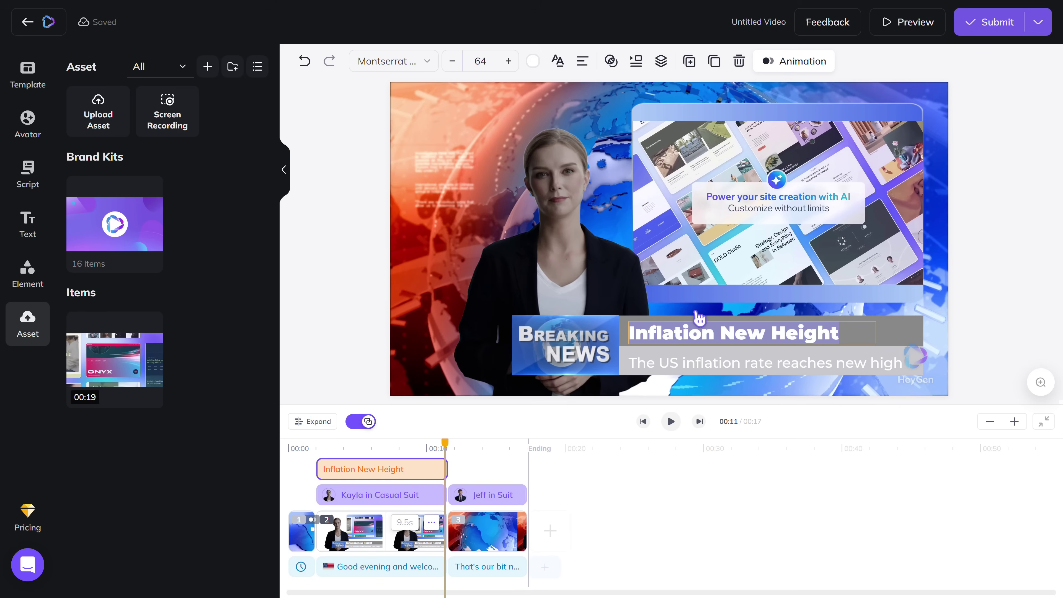
text(Wix's New AI Chat)
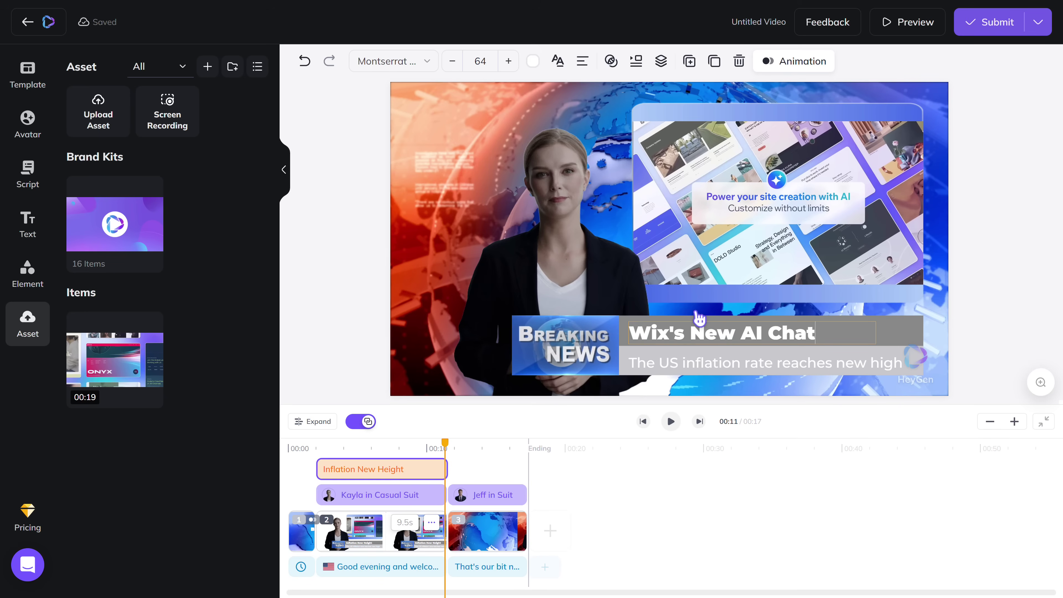
text(bot)
click(532, 61)
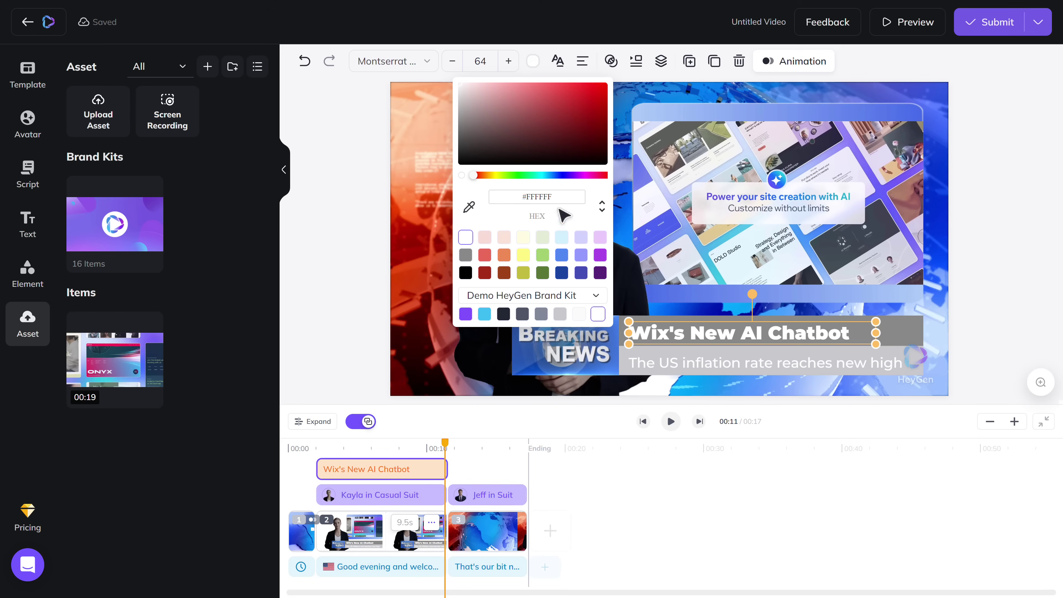
click(562, 254)
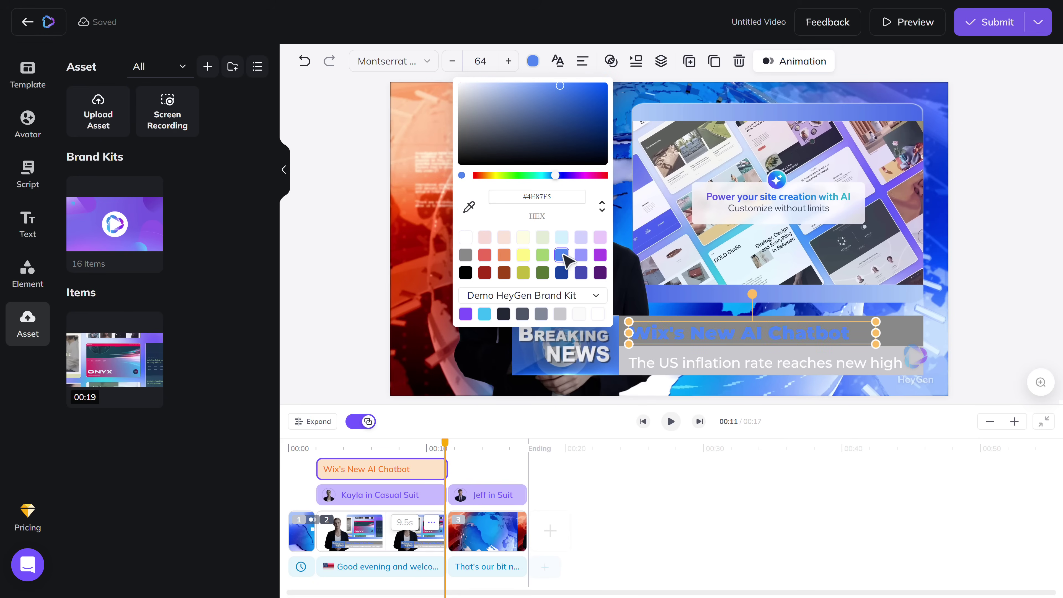
- Make the grey banner behind the headline white
click(891, 331)
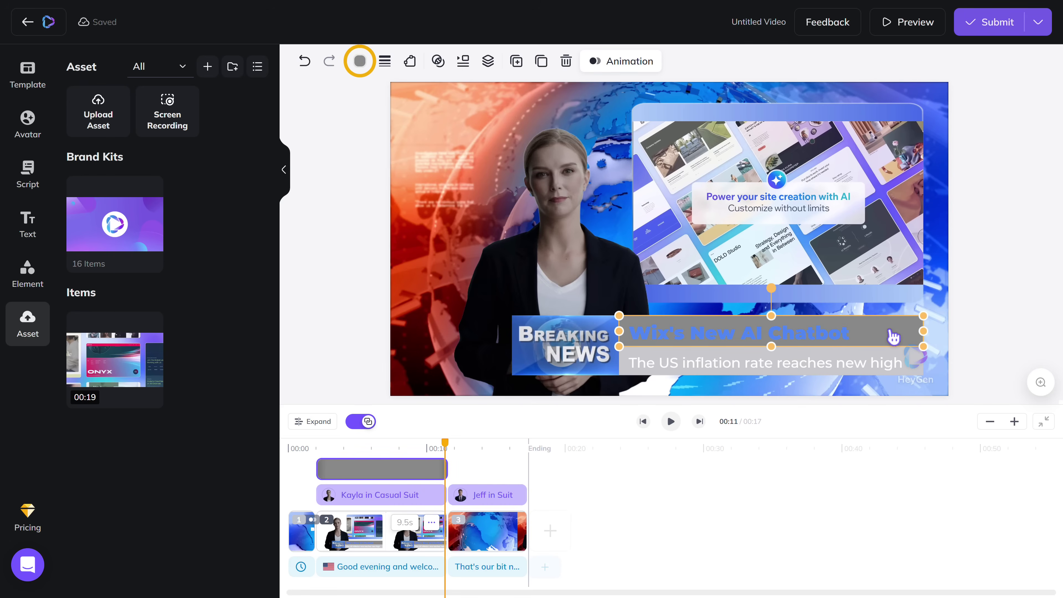
click(360, 63)
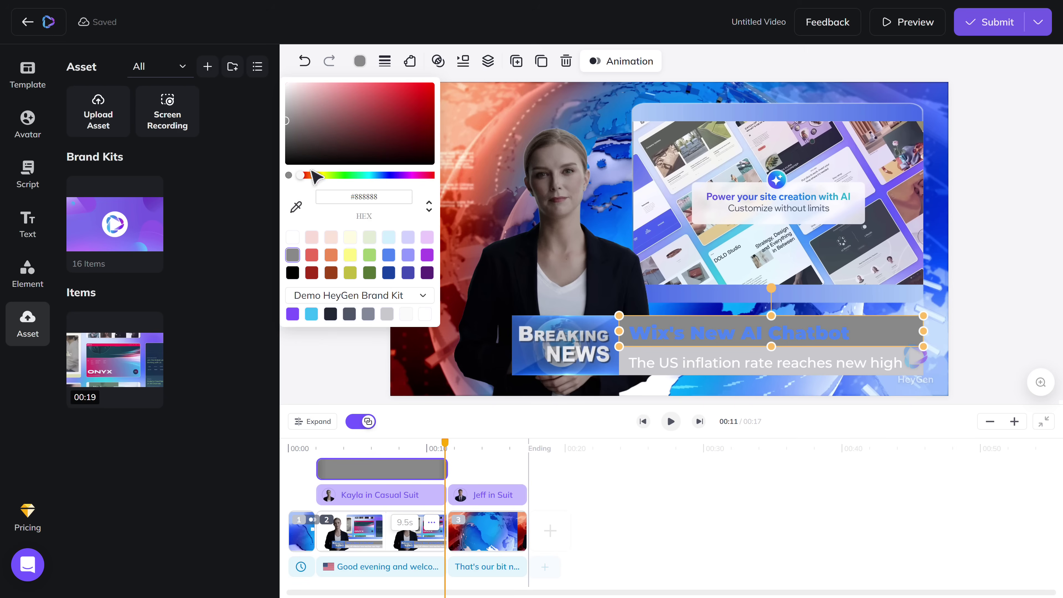
click(294, 238)
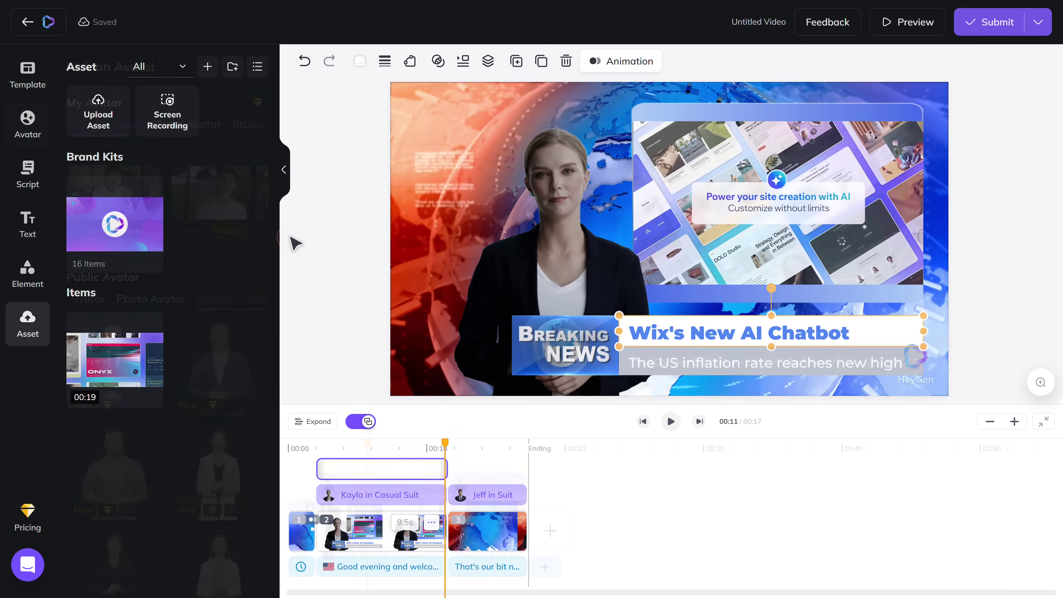
click(367, 494)
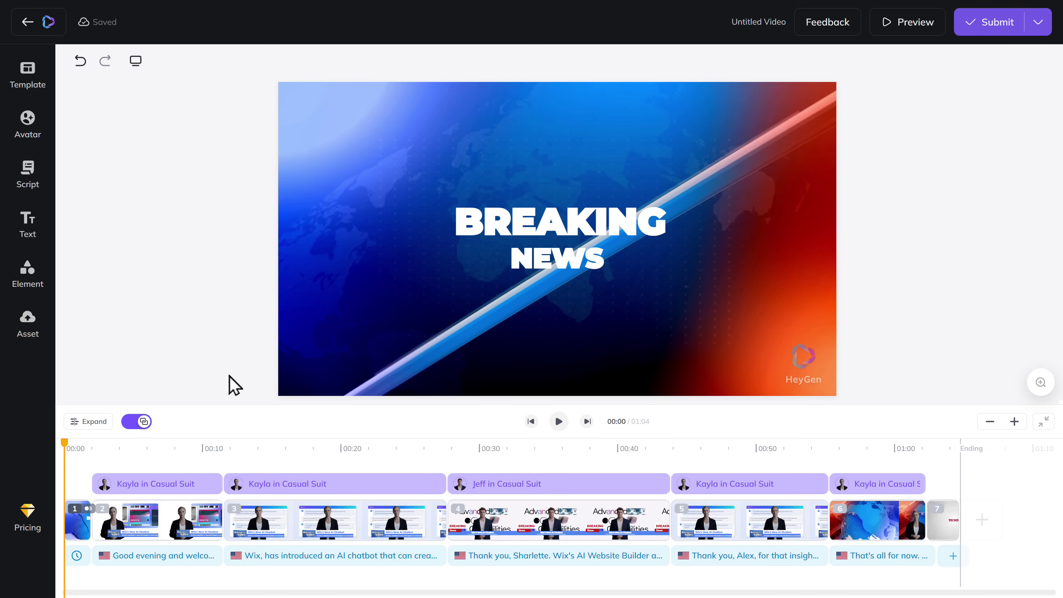
- Show the Asset library with Brand Kits and the two uploaded clips
click(28, 340)
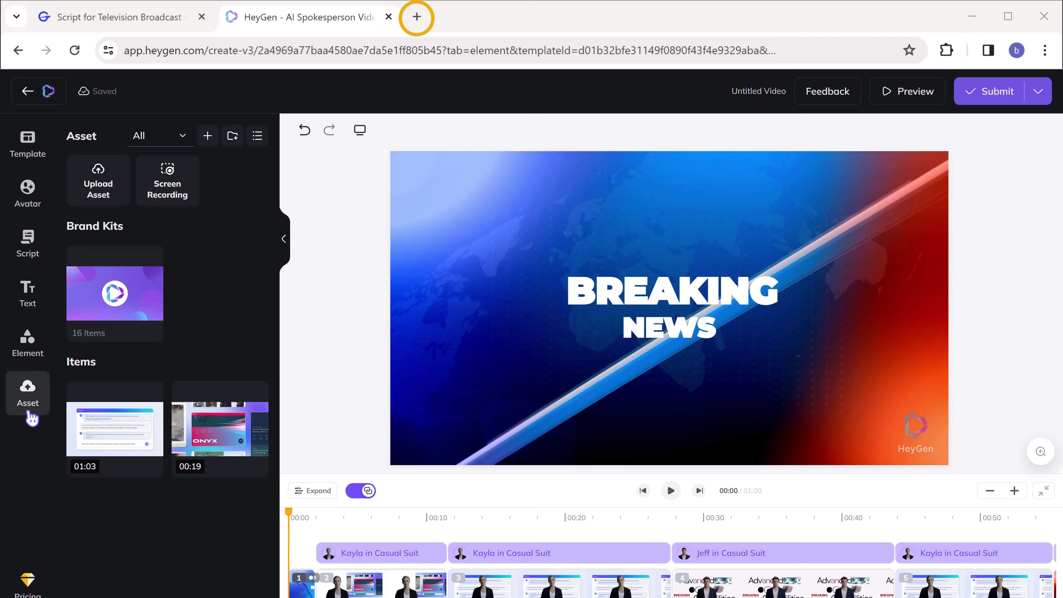
- Load pixabay.com in a new Chrome tab
click(417, 19)
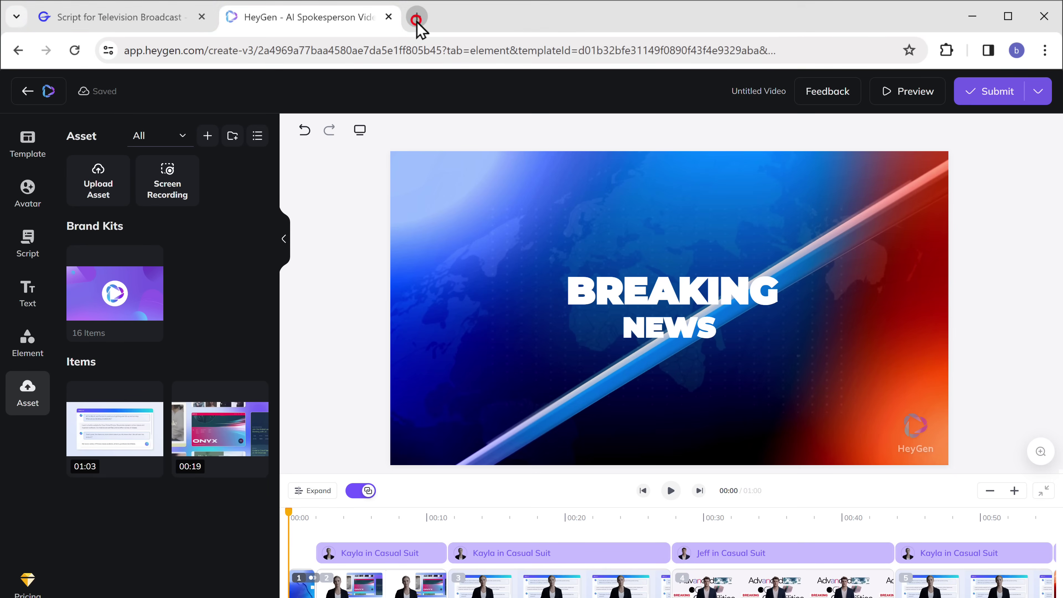
text(xabay.com)
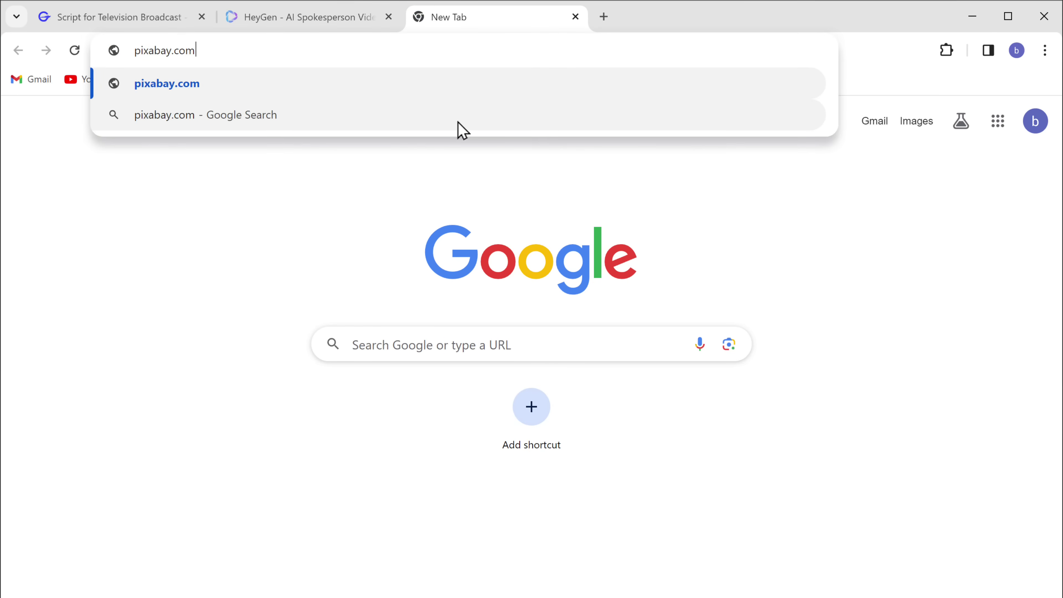
key(Return)
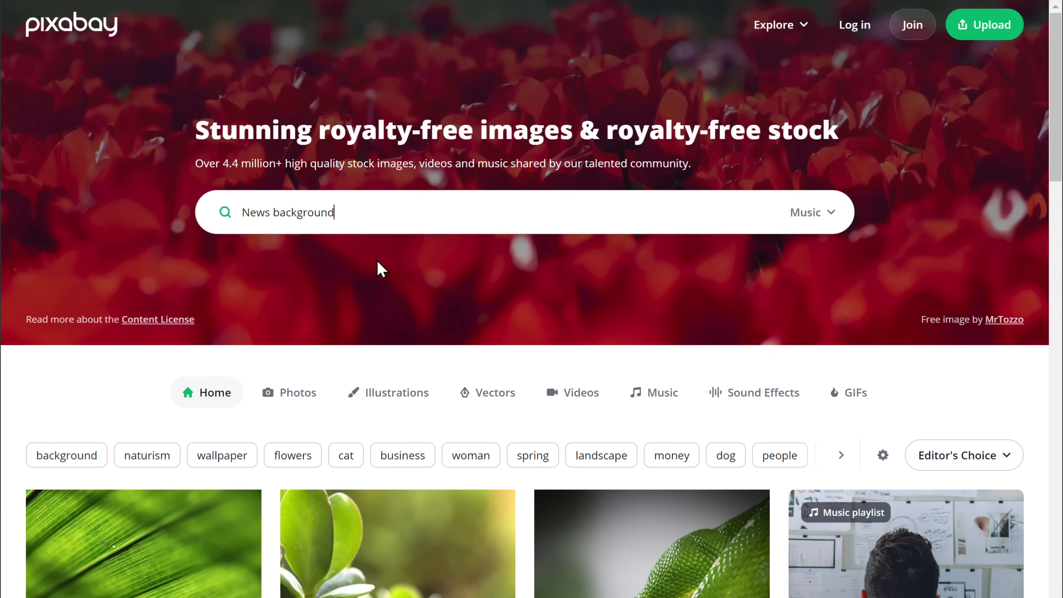
- Search Pixabay music for News background, preview and download News Time, then return to HeyGen
key(Return)
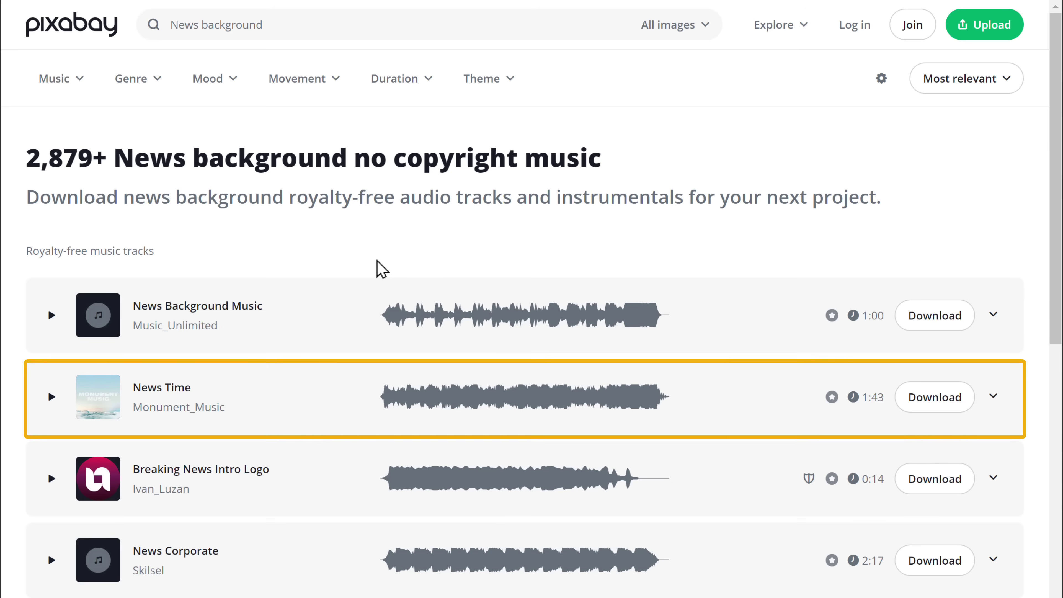
click(52, 397)
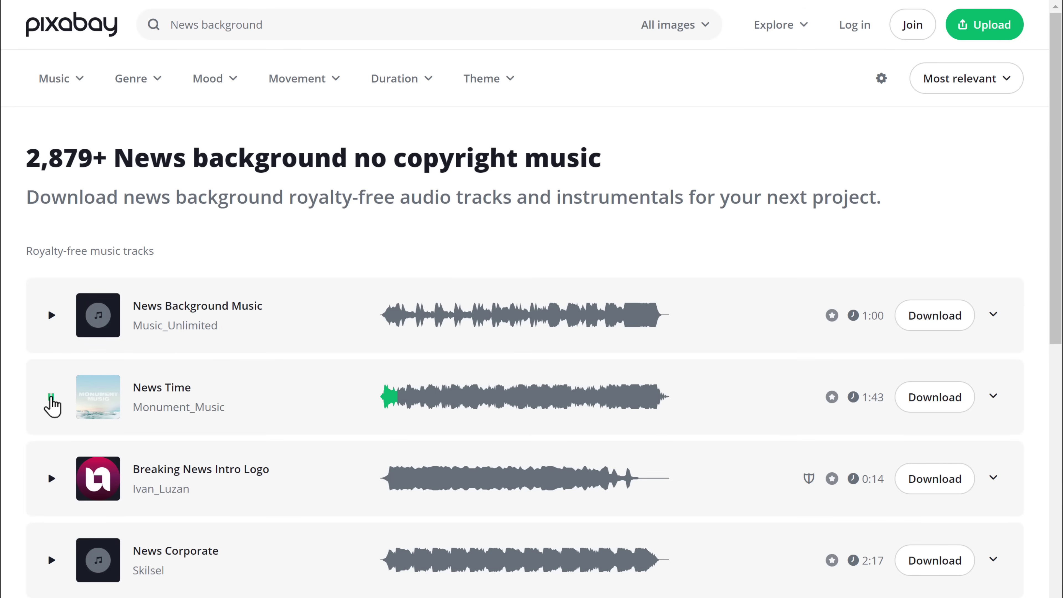
click(51, 397)
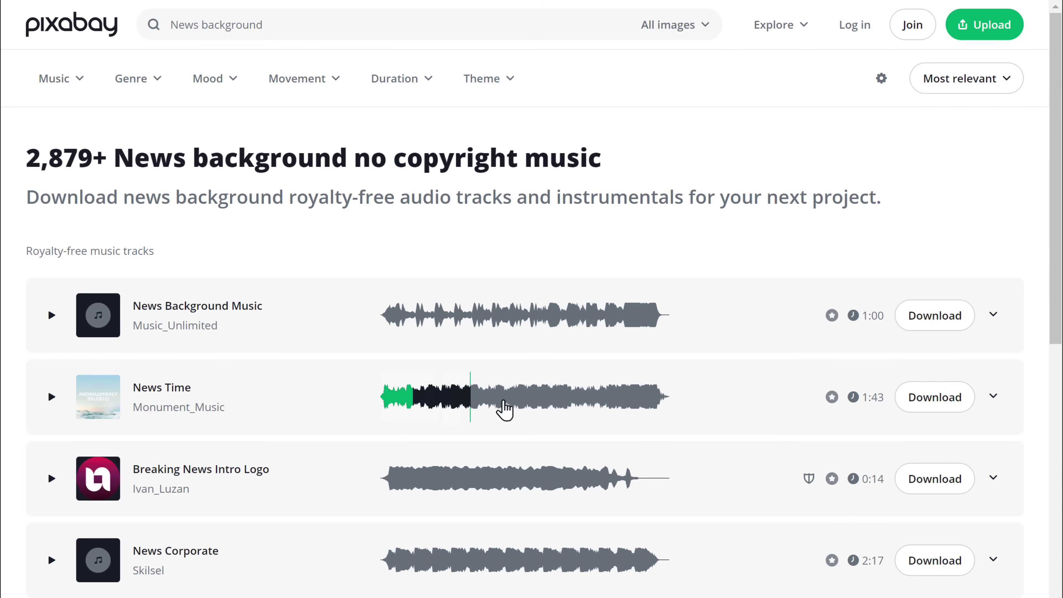
click(936, 406)
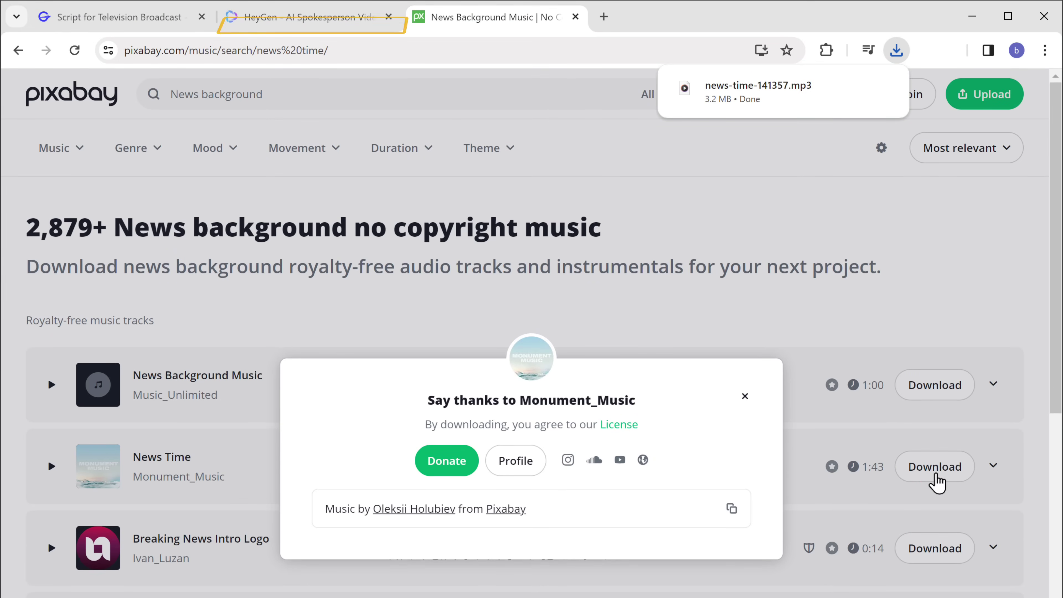
click(308, 19)
key(alt+Tab)
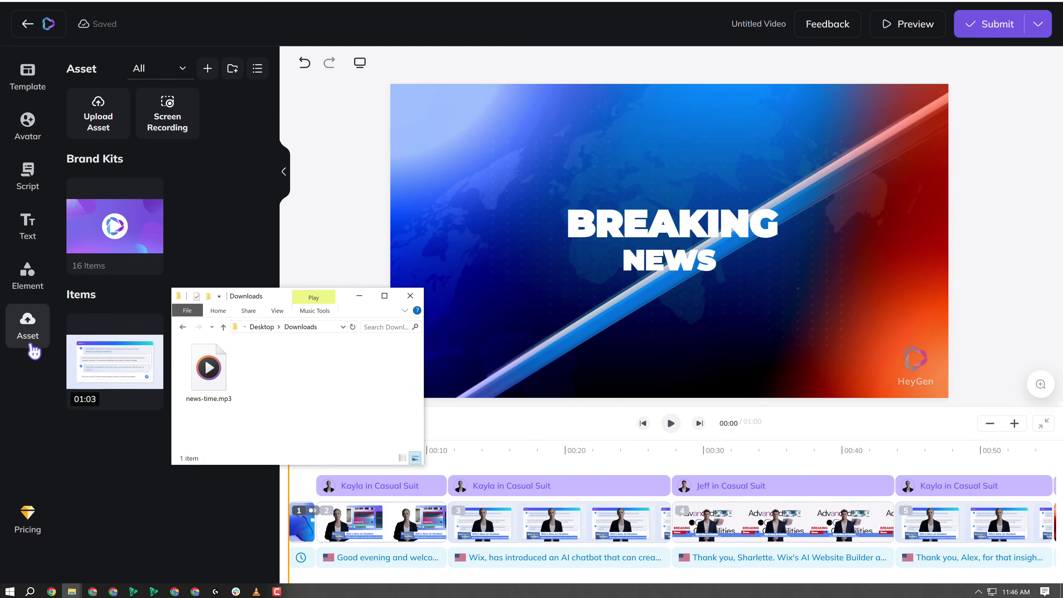
- Upload news-time.mp3 from Downloads into Assets and place it on the timeline as audio
drag(211, 391, 211, 236)
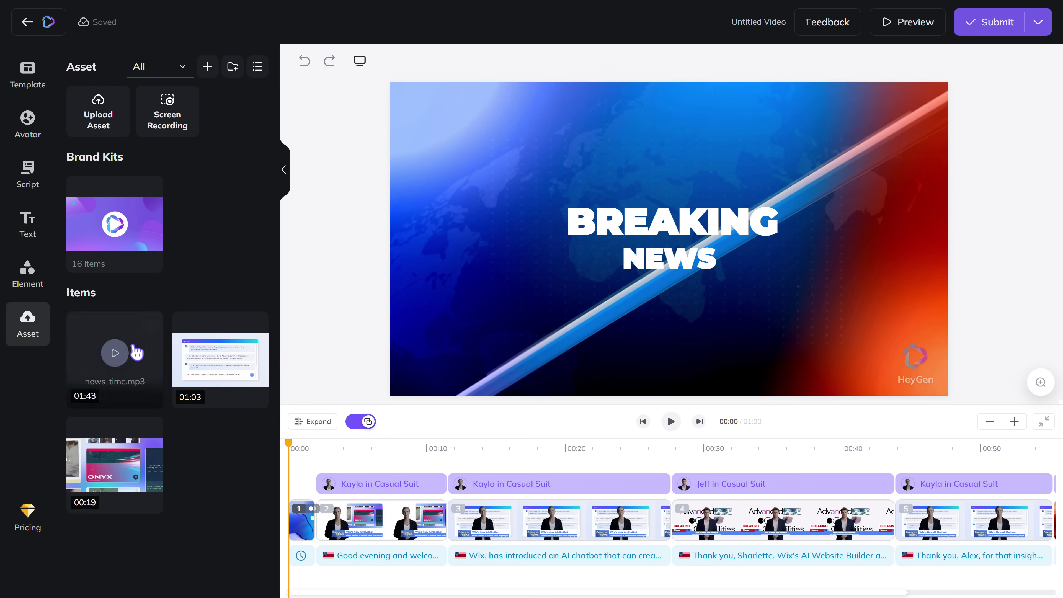
click(115, 373)
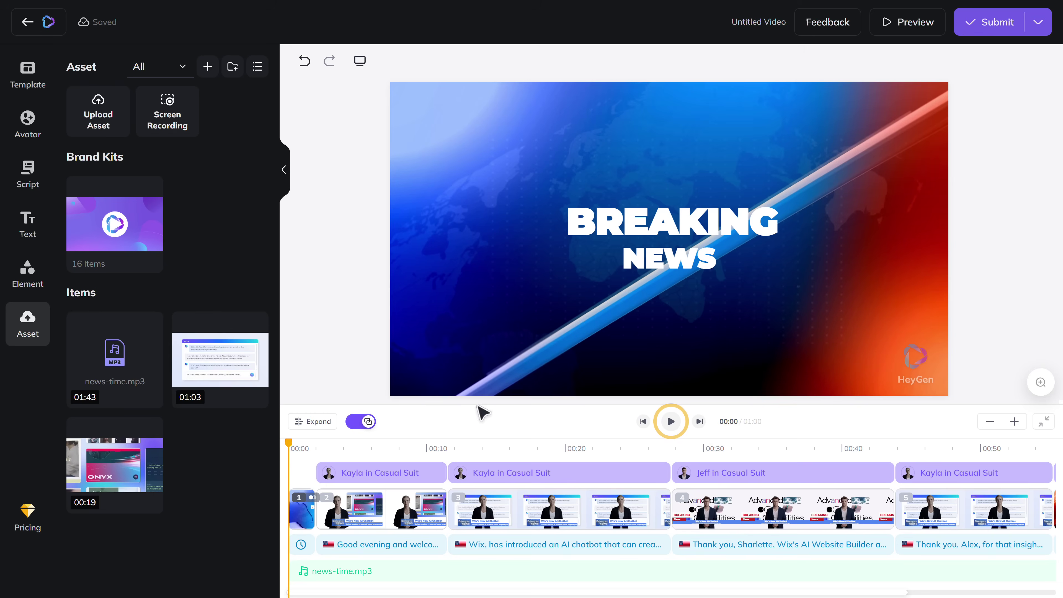
- Preview the edited video, pausing at 00:11, then bring up the Submit confirmation
click(673, 427)
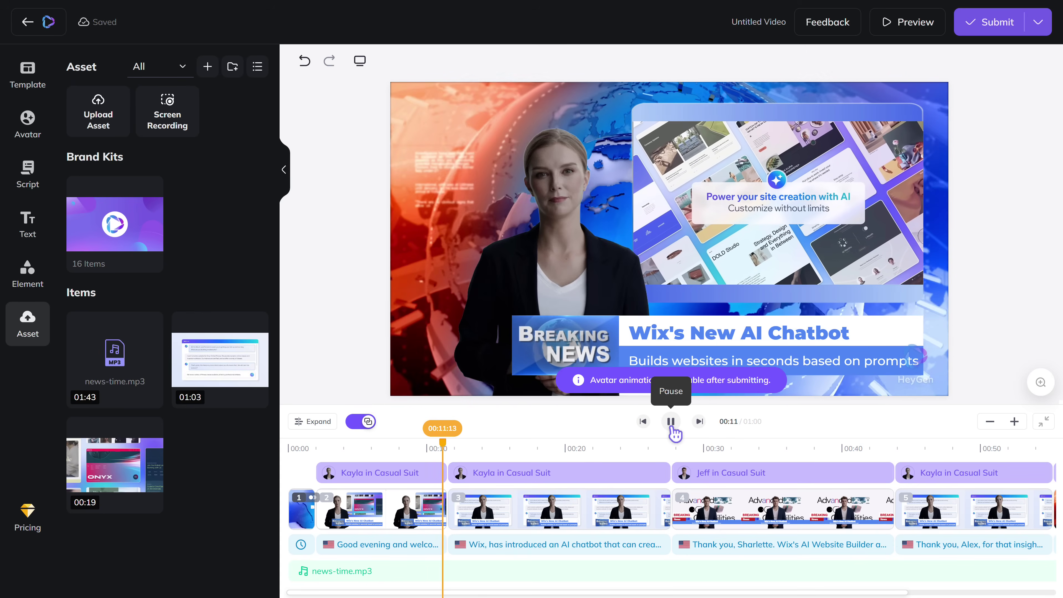
click(671, 422)
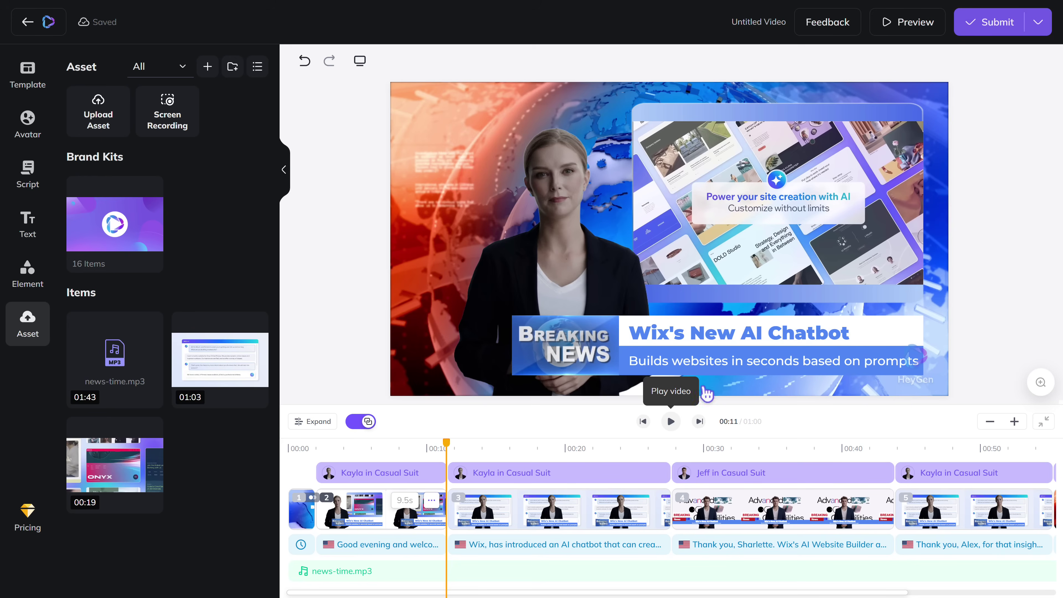
click(986, 33)
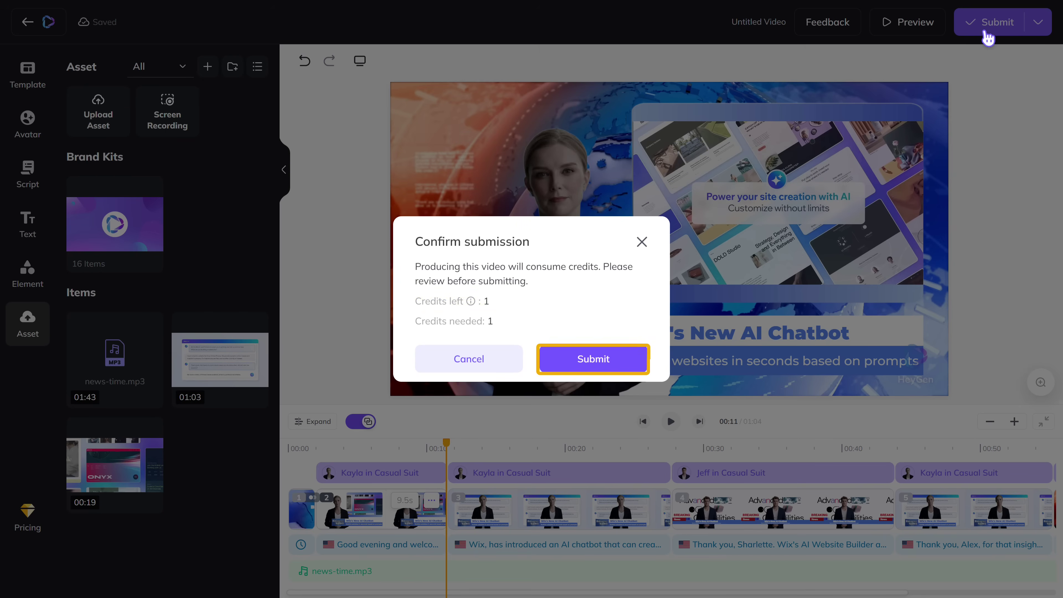
- Confirm submission, then download the finished video as the 720P original and open it
click(593, 366)
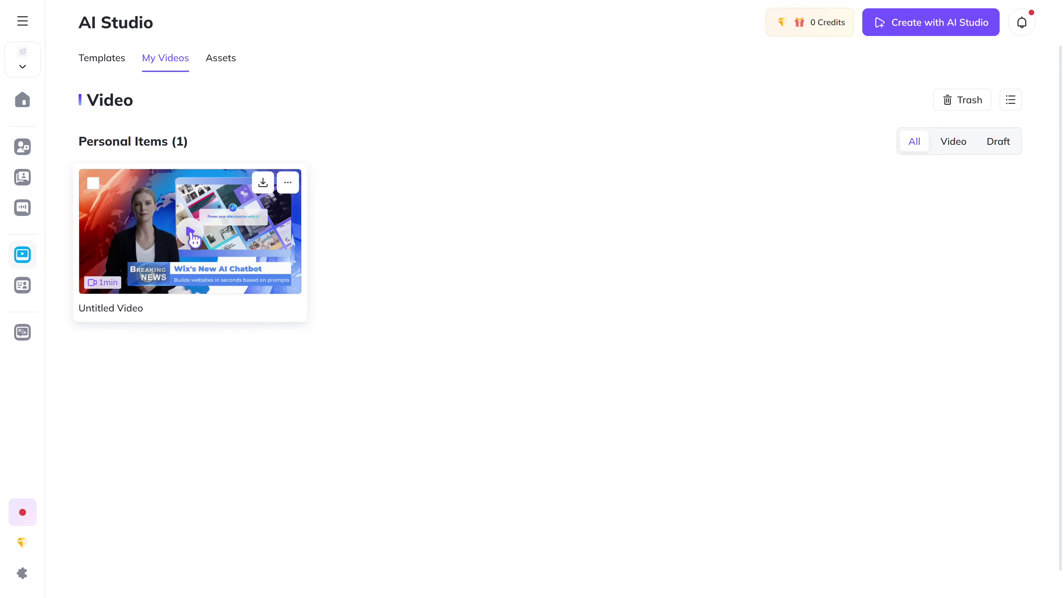
click(194, 239)
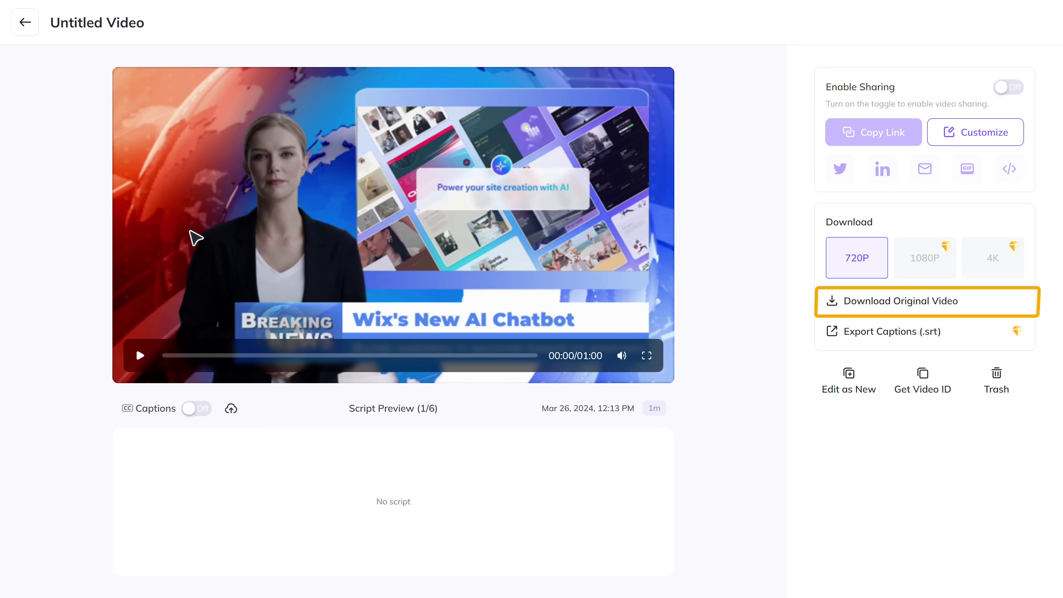
click(900, 314)
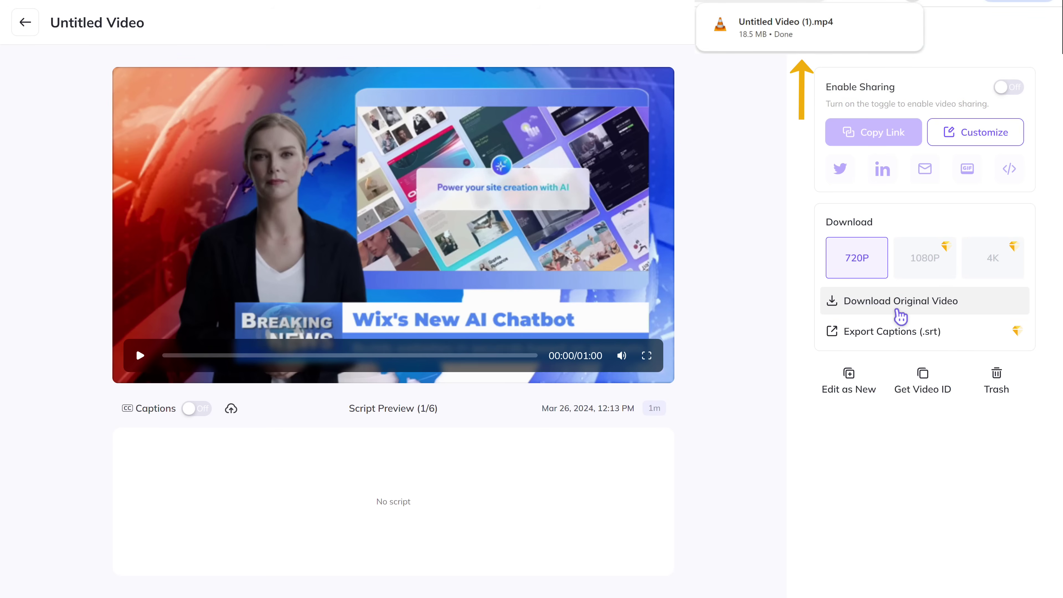
click(810, 34)
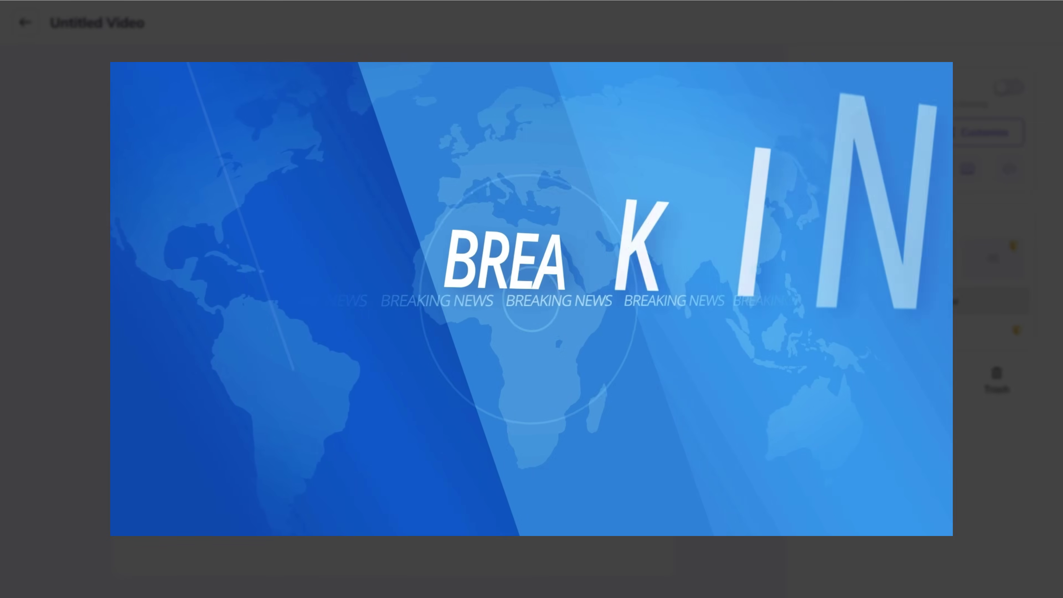